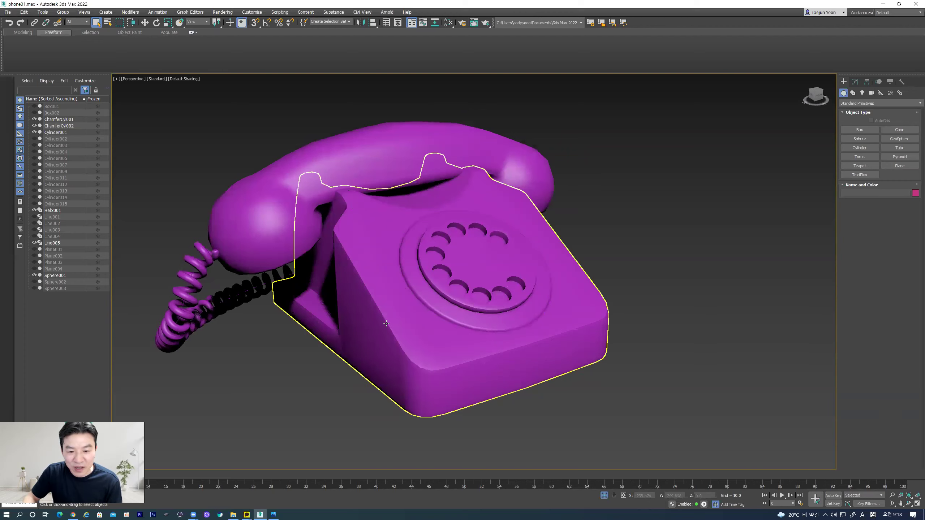
- Inspect the rotary dial on the telephone model, including its finger holes, from the side and front
click(522, 258)
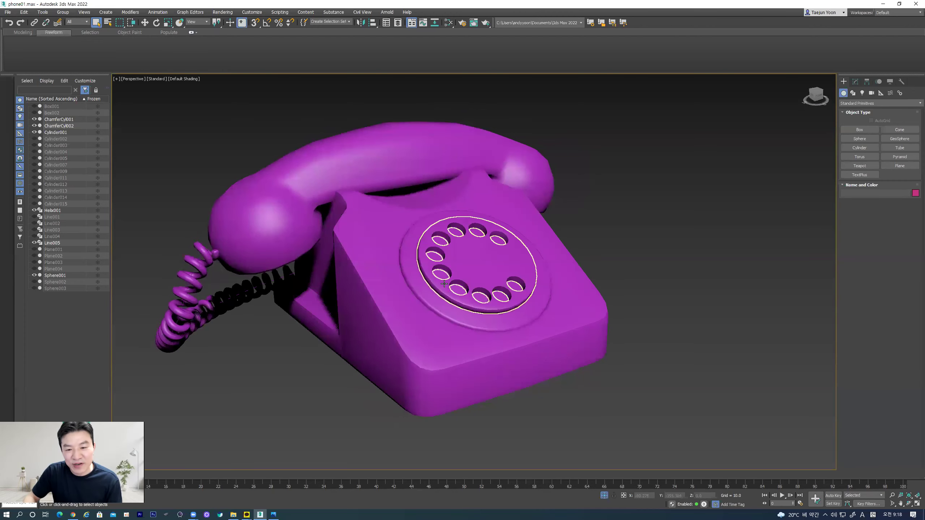
click(464, 250)
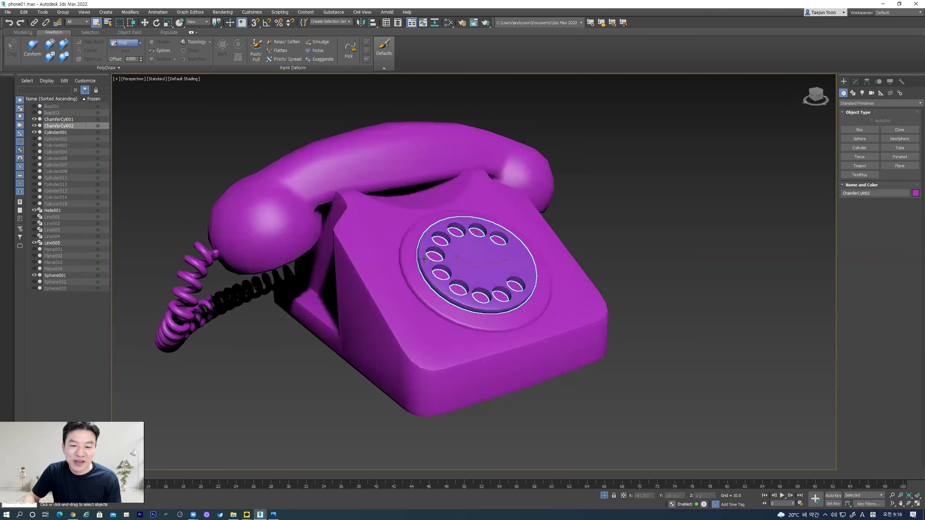
alt+middle_drag(426, 252, 368, 298)
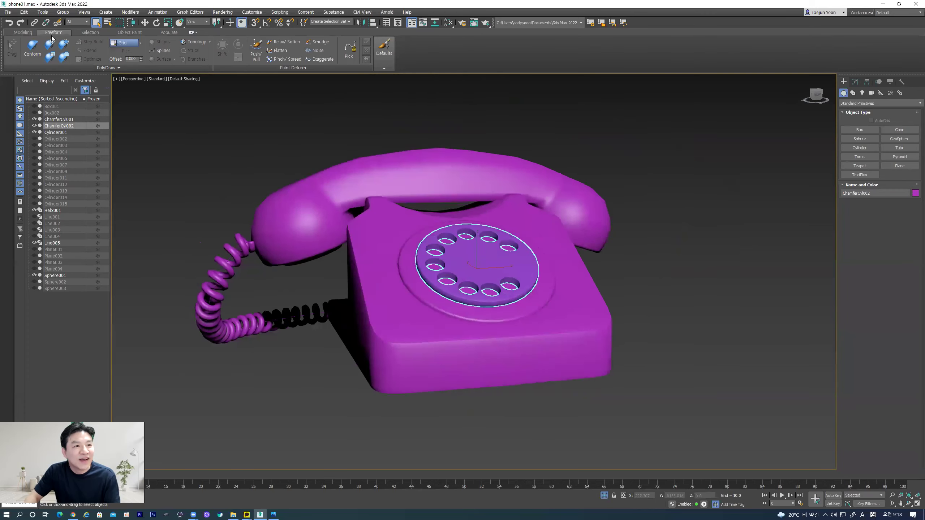
click(145, 23)
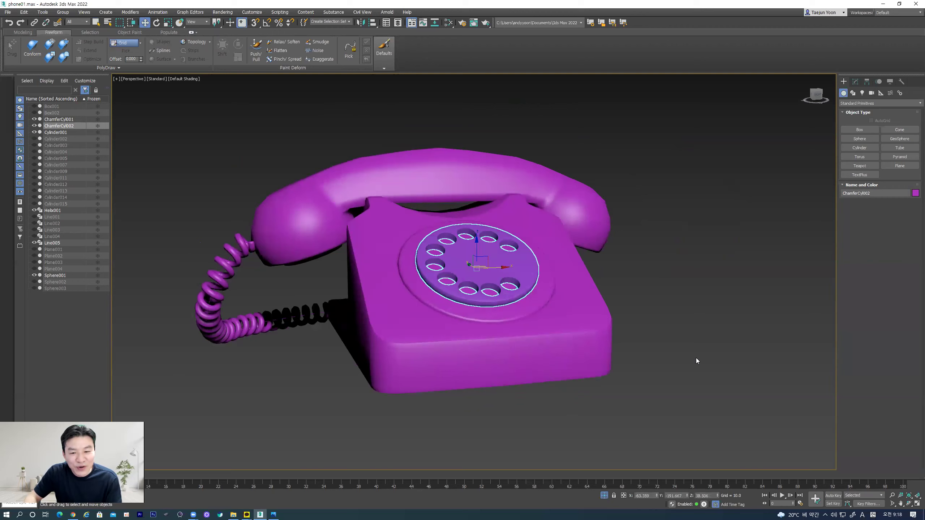
click(560, 401)
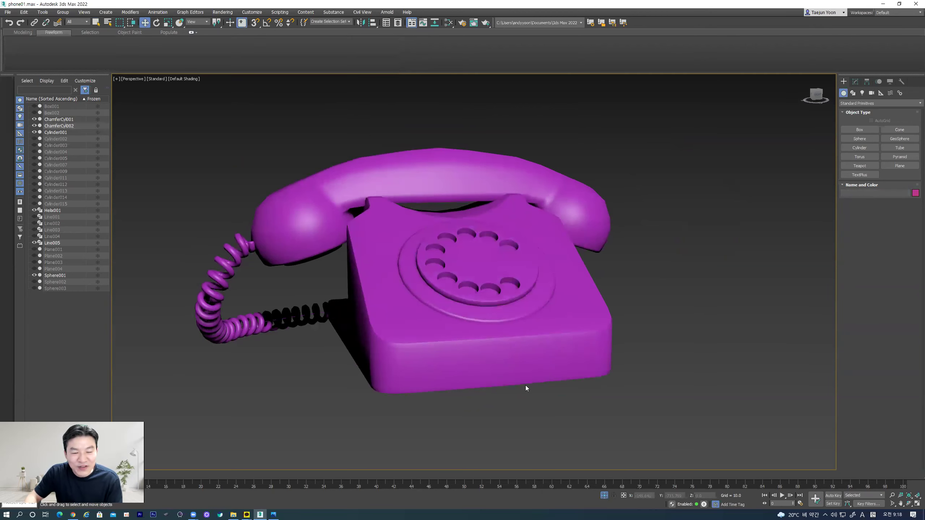
- Open the prop_02 scene without saving the phone scene's changes, and continue loading despite the missing external file
click(8, 12)
click(31, 39)
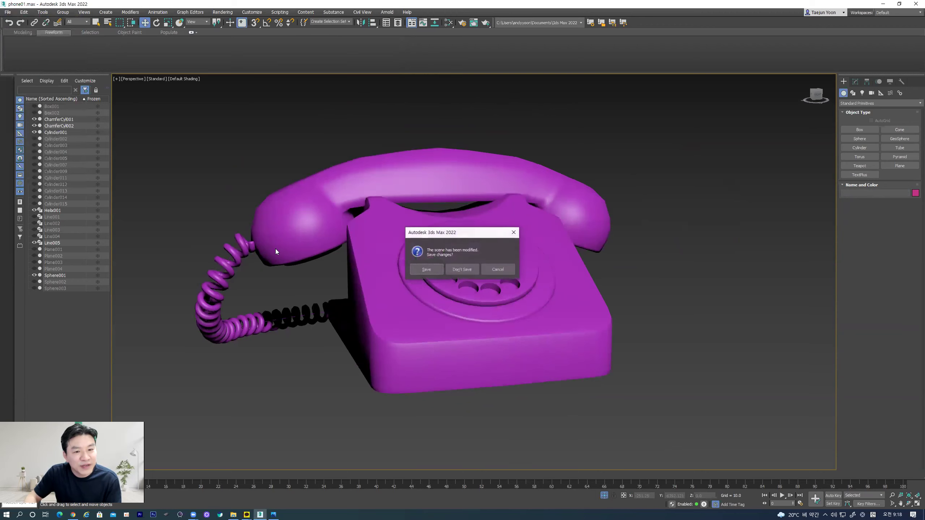
click(462, 270)
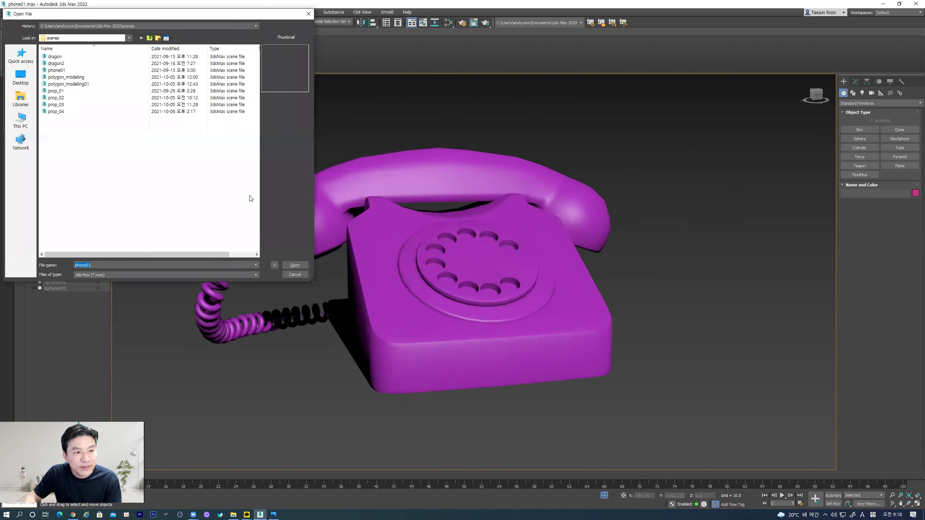
click(57, 98)
click(69, 104)
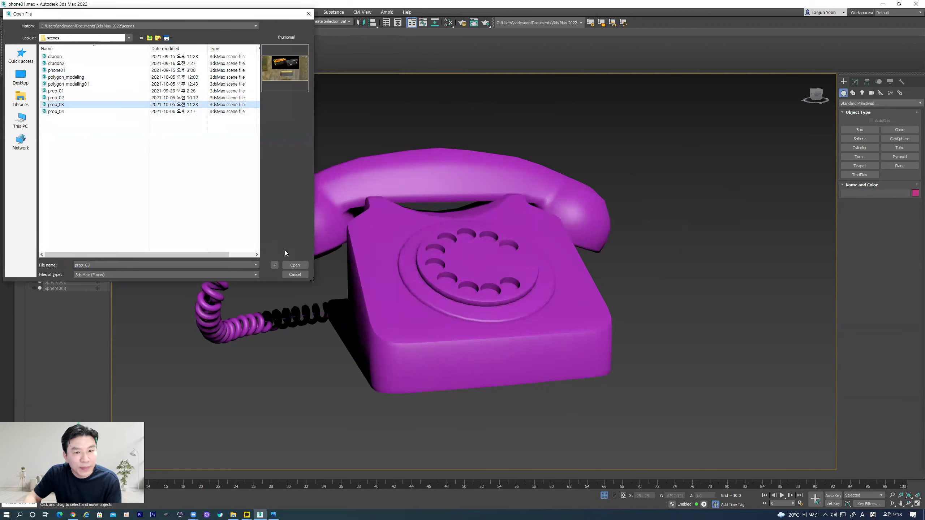
double_click(55, 98)
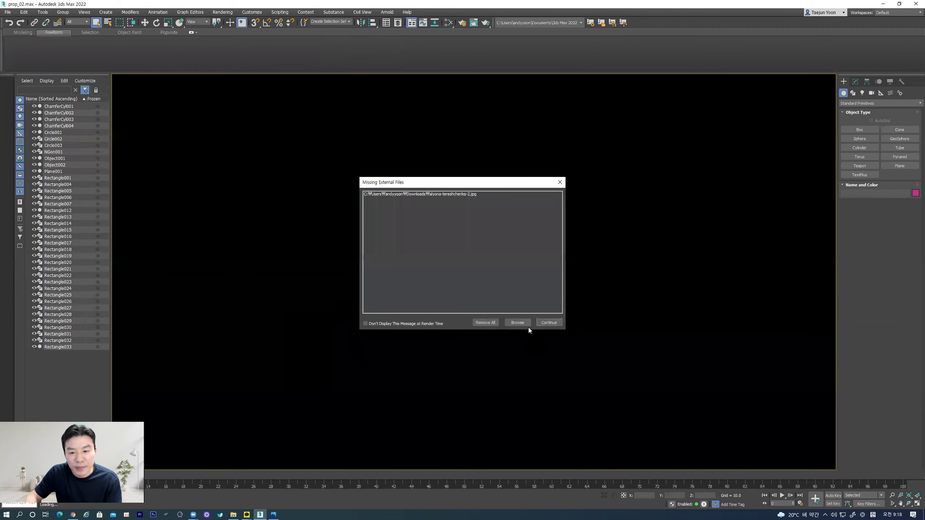
click(550, 323)
click(493, 267)
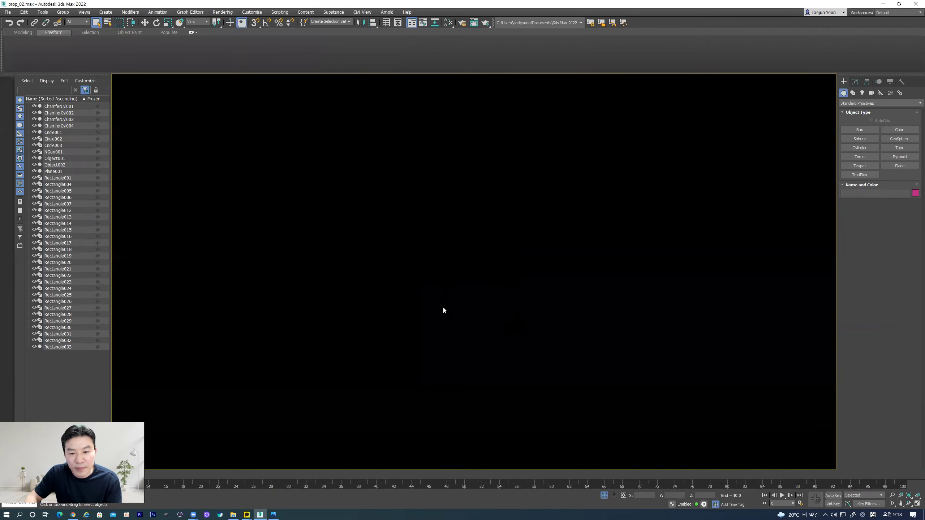
- Examine the orange fluted grinder body, its green dome and metal shaft from several sides
alt+middle_drag(446, 324, 417, 219)
scroll(391, 283, up, 3)
click(417, 218)
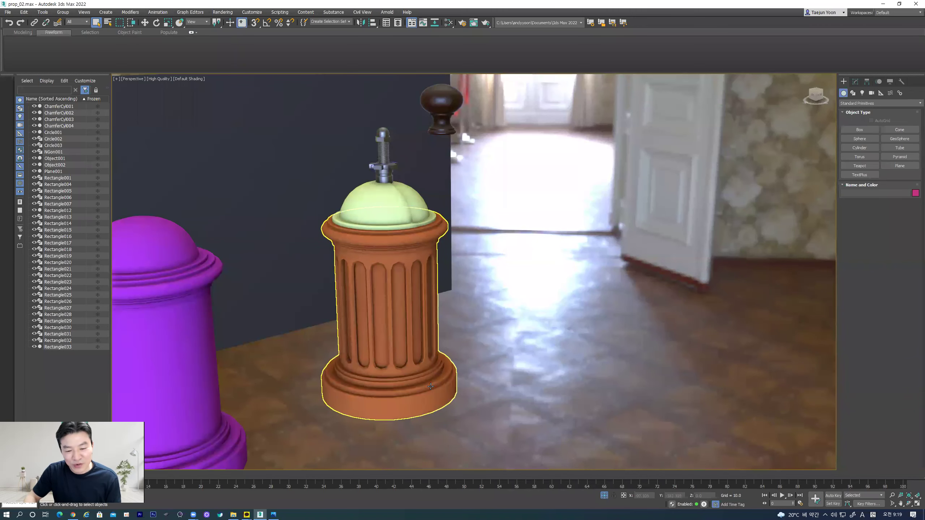
alt+middle_drag(397, 390, 390, 323)
scroll(419, 316, up, 3)
scroll(419, 316, down, 3)
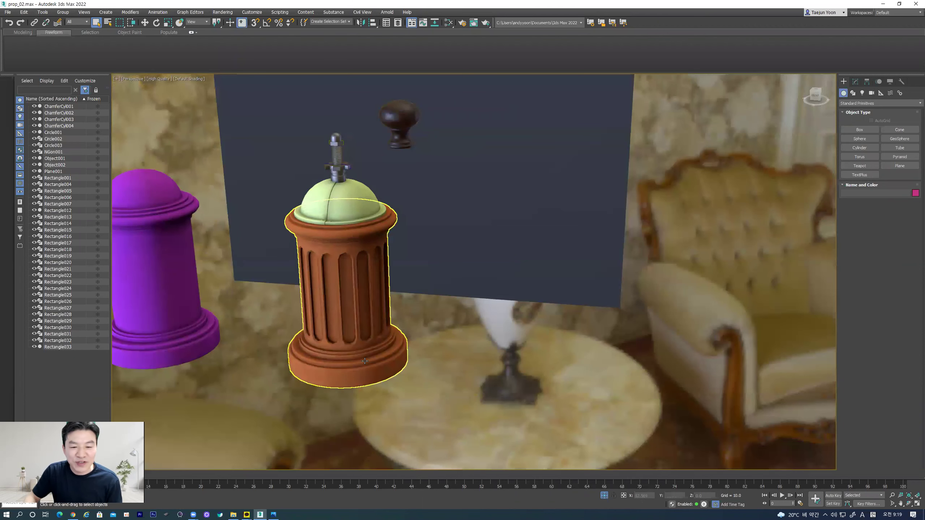
alt+middle_drag(296, 323, 461, 173)
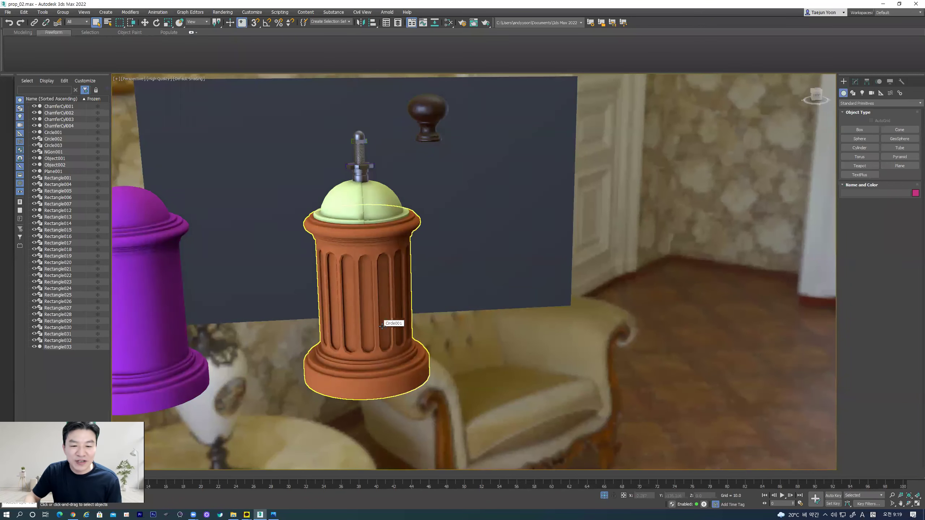
alt+middle_drag(382, 326, 378, 291)
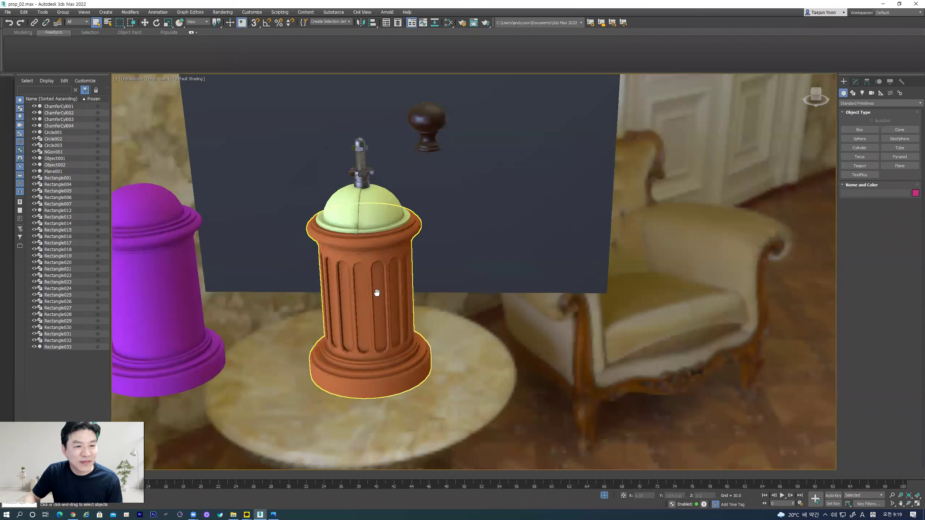
- Compare the orange body's vertical flutes and base mouldings up close with the plain purple body beside it
click(145, 23)
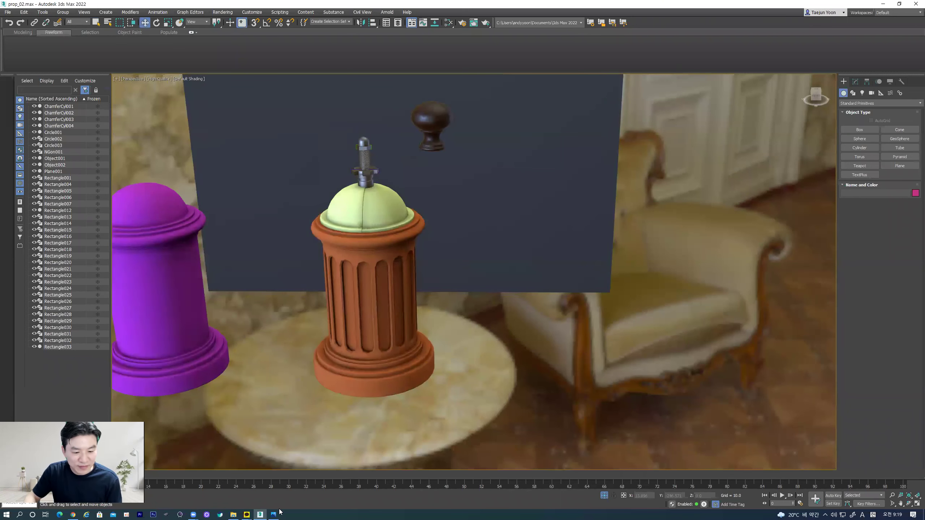
mouse_move(248, 512)
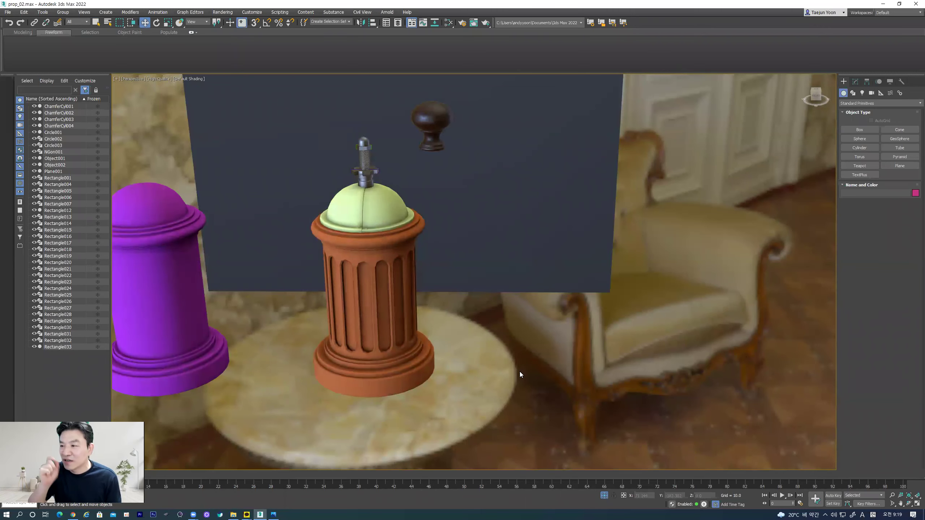
click(362, 306)
mouse_move(362, 306)
alt+middle_down()
mouse_move(419, 308)
mouse_move(360, 309)
alt+middle_up()
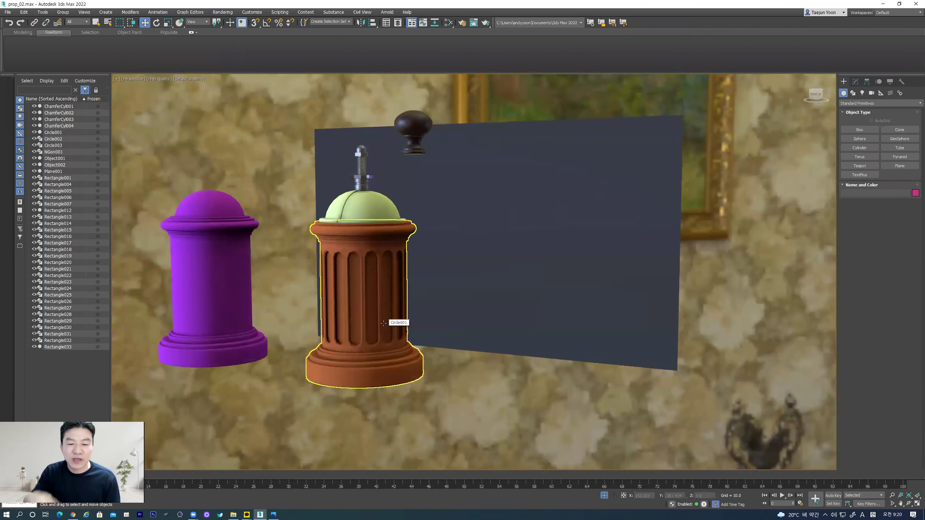
middle_drag(384, 300, 432, 302)
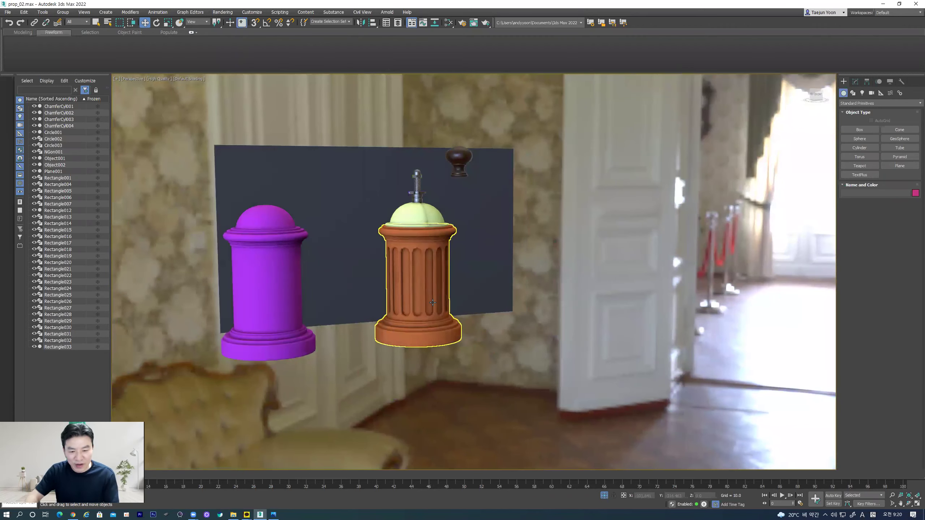
scroll(443, 335, up, 2)
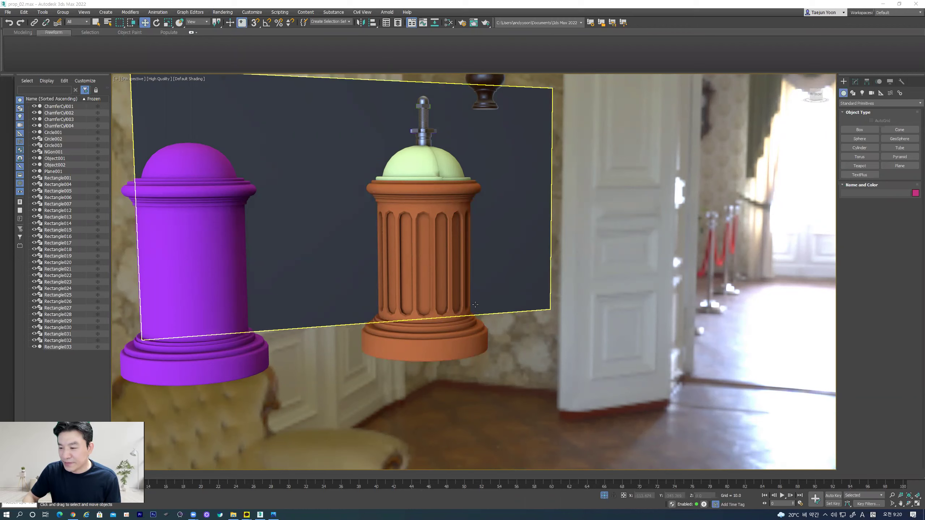
middle_drag(511, 327, 458, 295)
scroll(408, 328, up, 5)
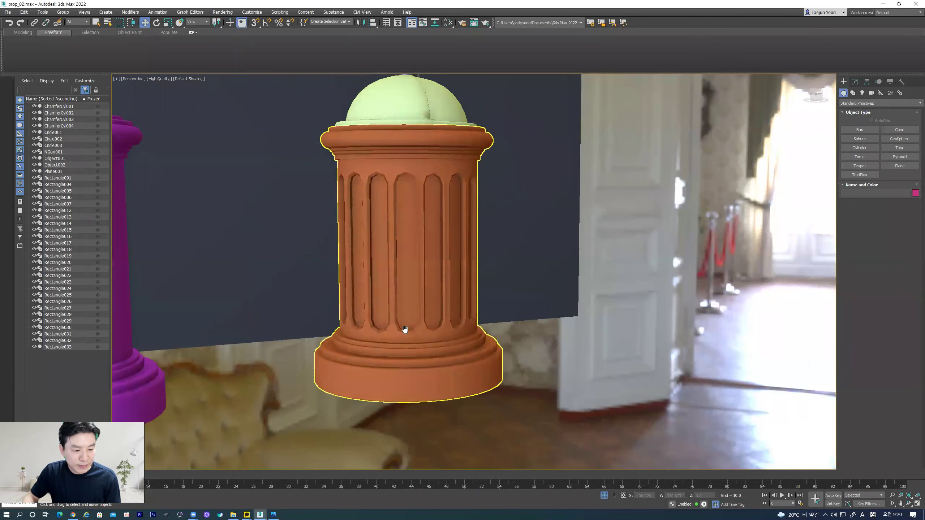
key(ctrl+d)
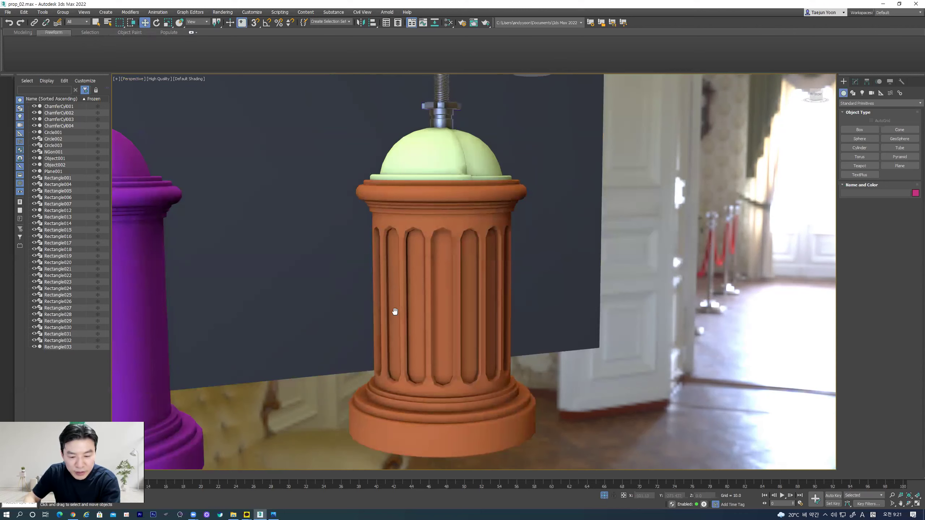
middle_drag(393, 310, 395, 311)
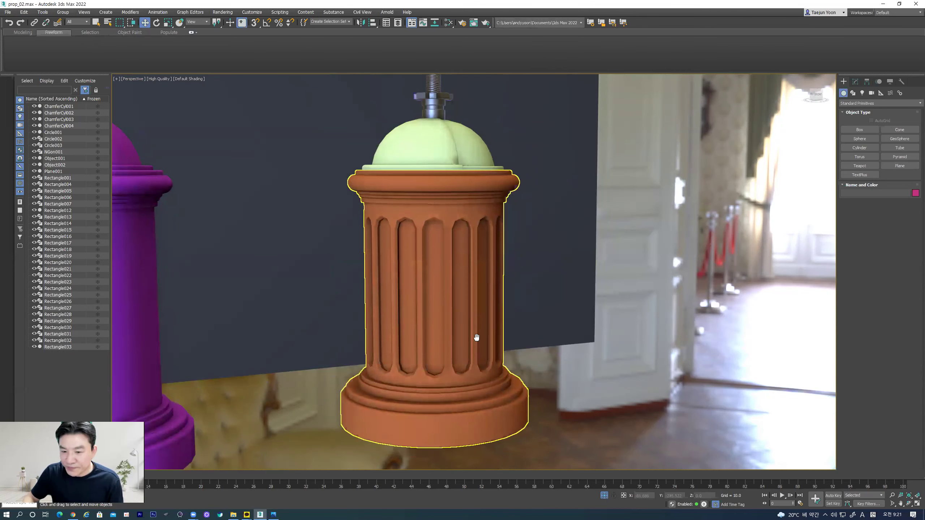
scroll(434, 304, down, 3)
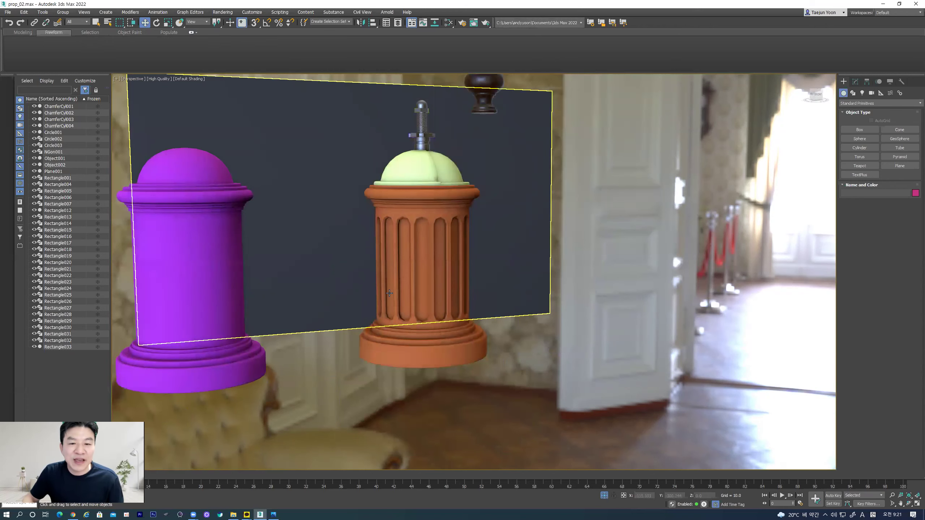
scroll(389, 293, down, 2)
middle_drag(389, 293, 420, 291)
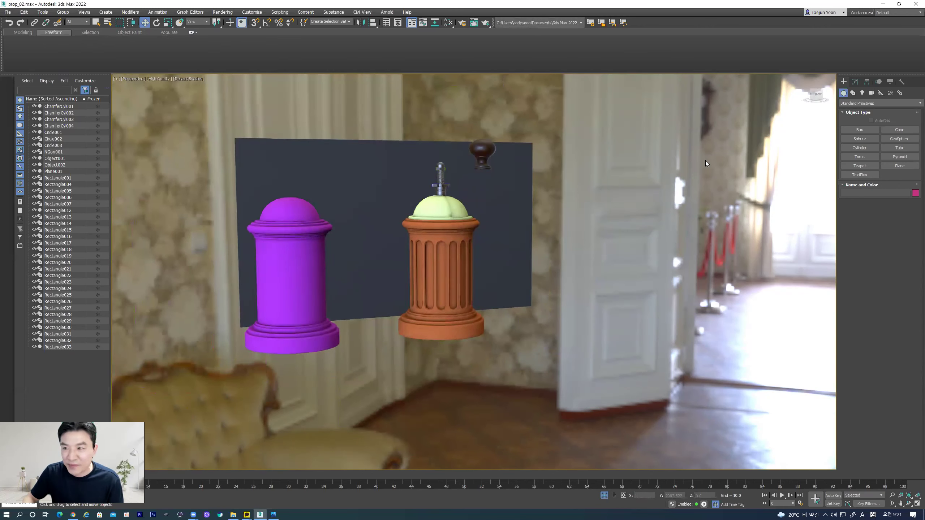
- Minimize 3ds Max, enlarge the Photos window showing brx-1-twosidesrender.jpg, and launch Photoshop CS6
click(883, 4)
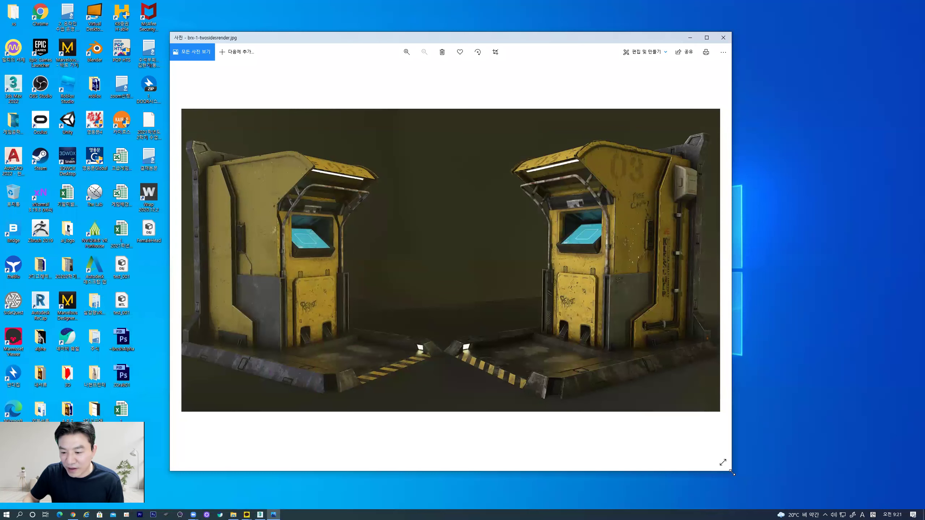
drag(731, 473, 789, 494)
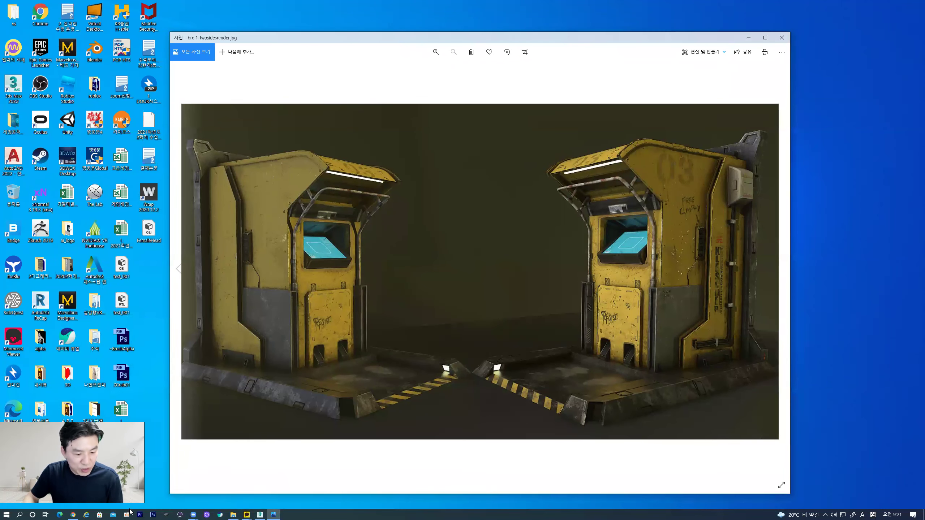
click(153, 514)
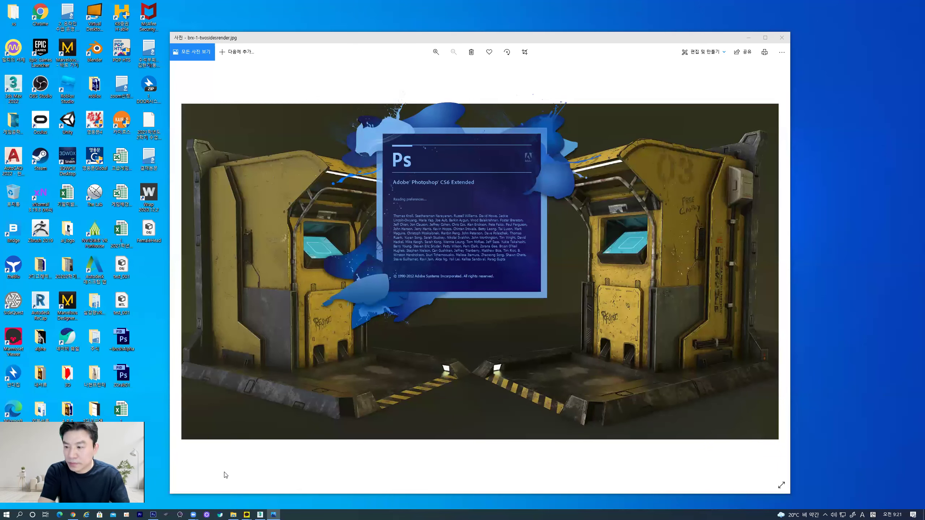
click(873, 514)
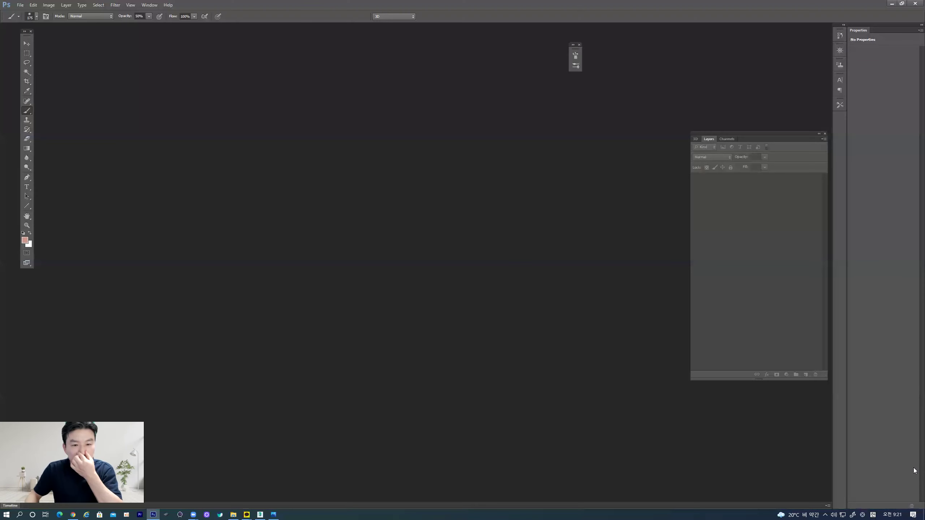
- Start opening an image file and browse to the 20202학기수업자료 folder on the desktop
click(20, 5)
click(27, 20)
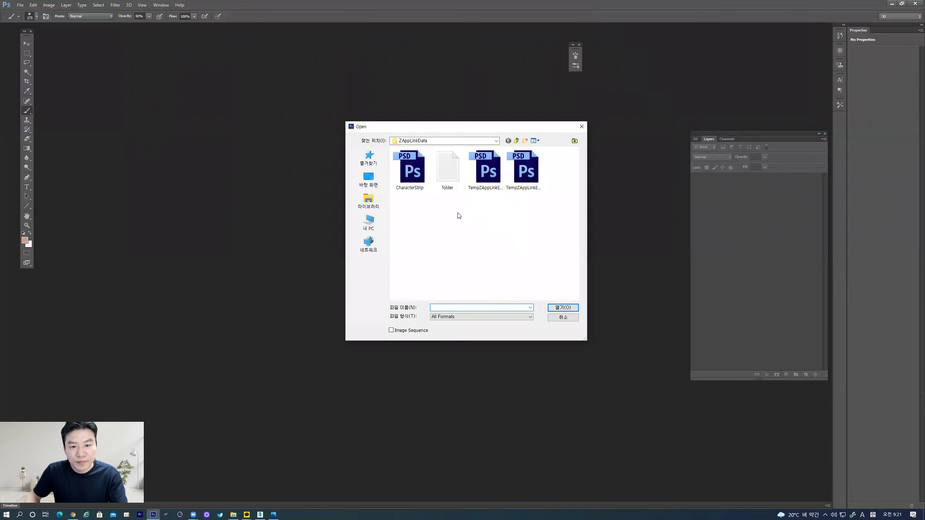
click(372, 199)
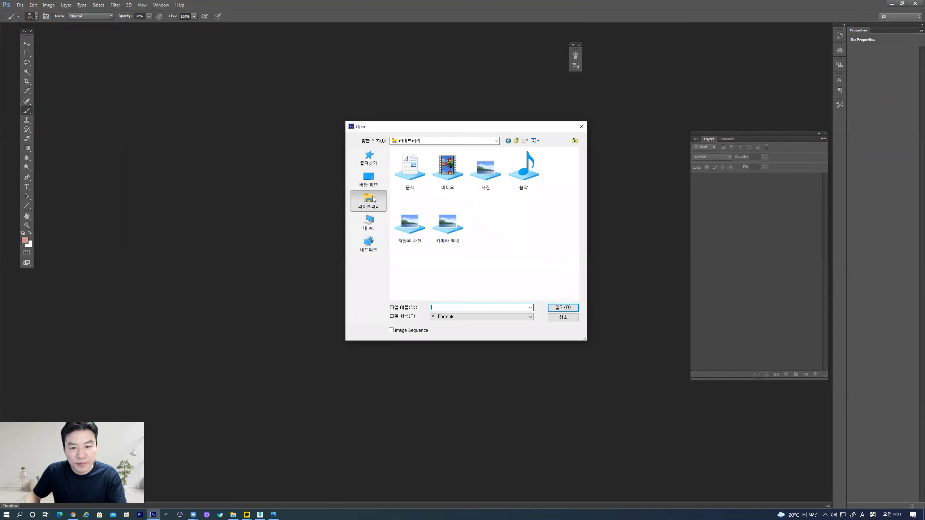
click(369, 179)
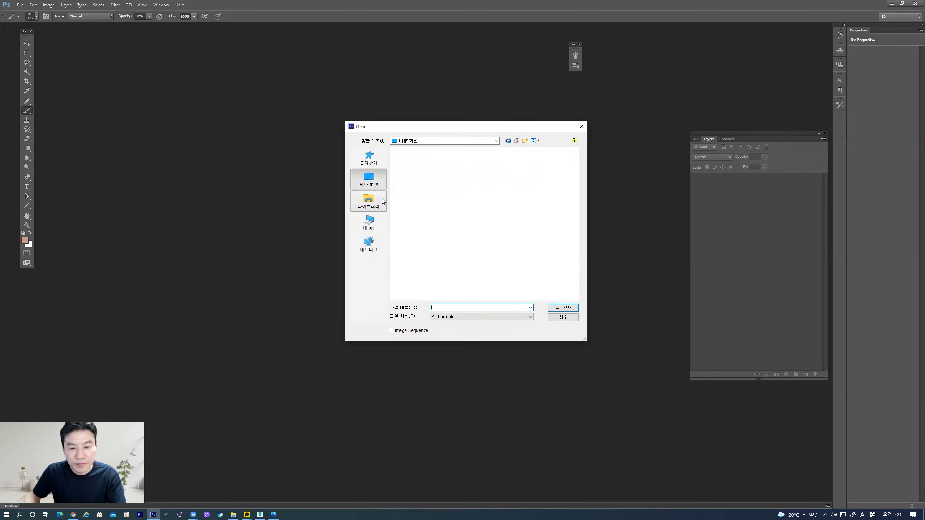
scroll(423, 218, down, 3)
scroll(424, 222, down, 5)
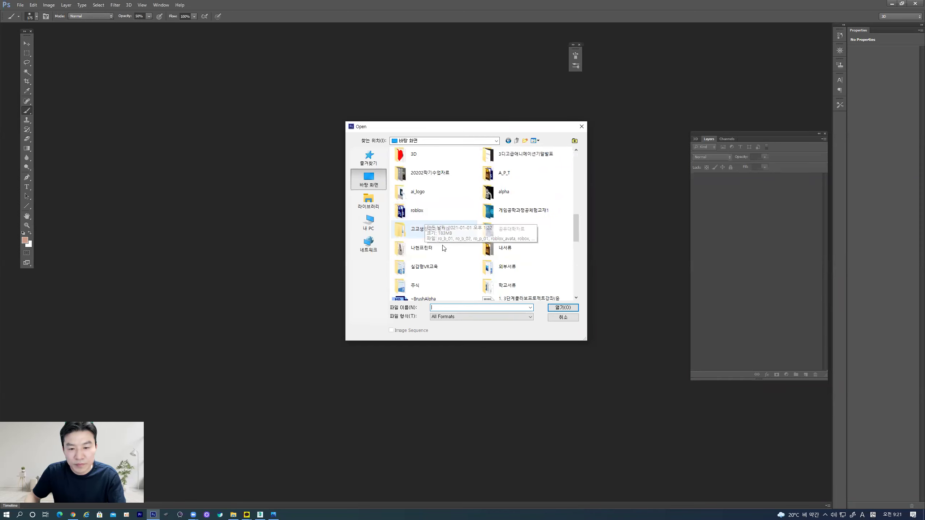
scroll(485, 272, down, 2)
scroll(448, 237, up, 3)
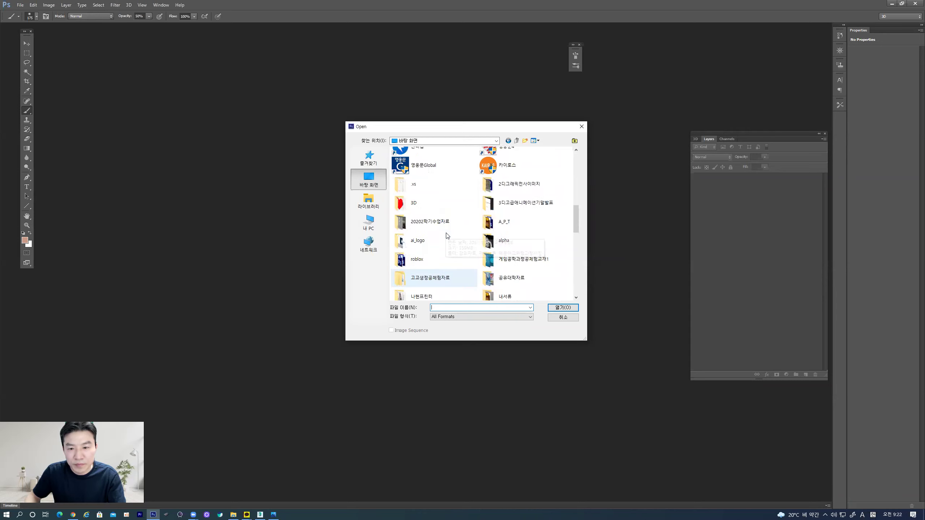
double_click(416, 228)
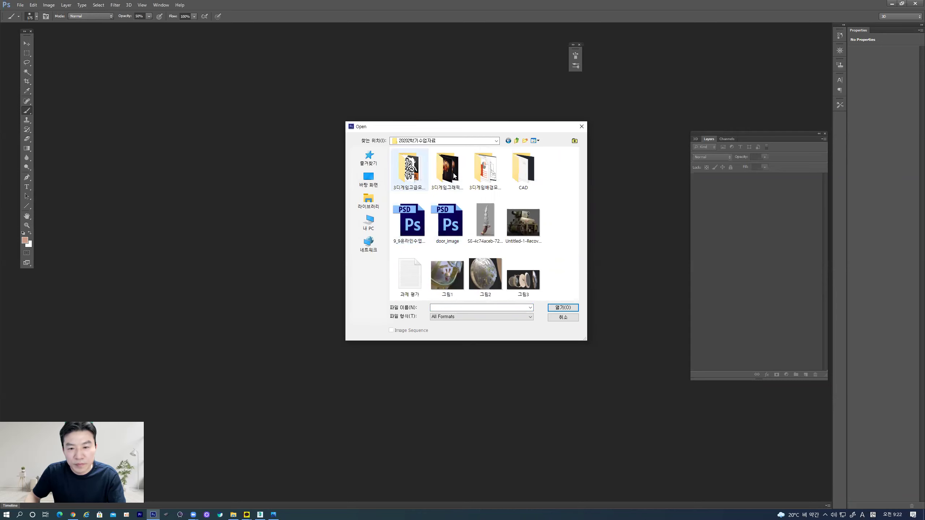
- Open brx-1-twosidesrender from the 3디게임배경모델링실습 subfolder and float the image in its own window
double_click(487, 171)
drag(576, 159, 578, 210)
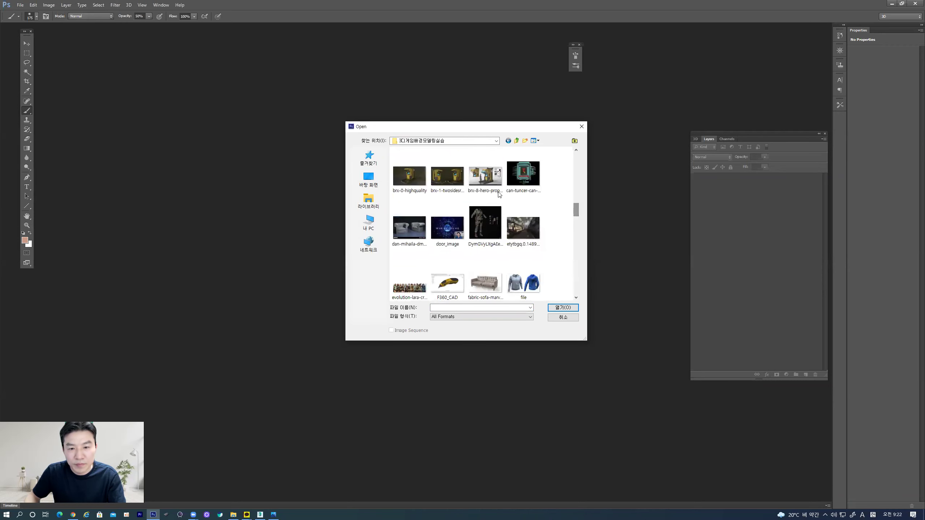
click(447, 175)
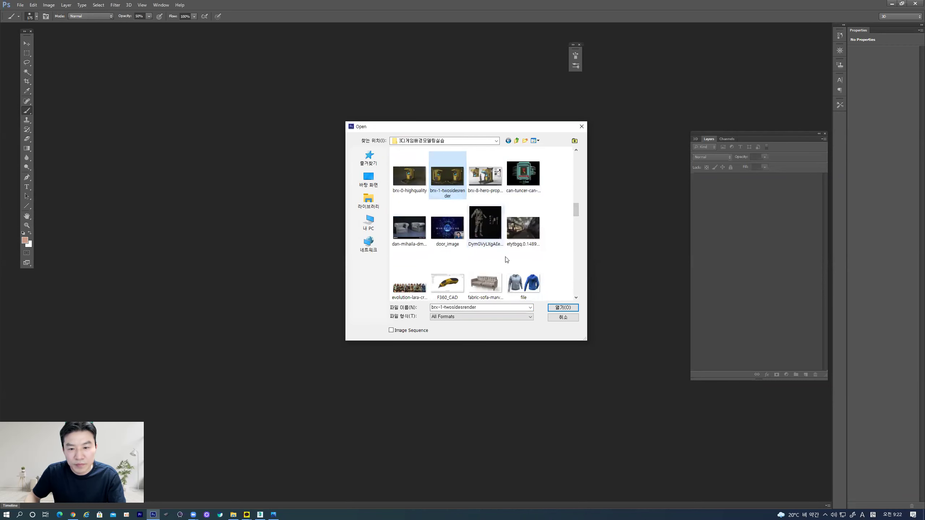
click(562, 308)
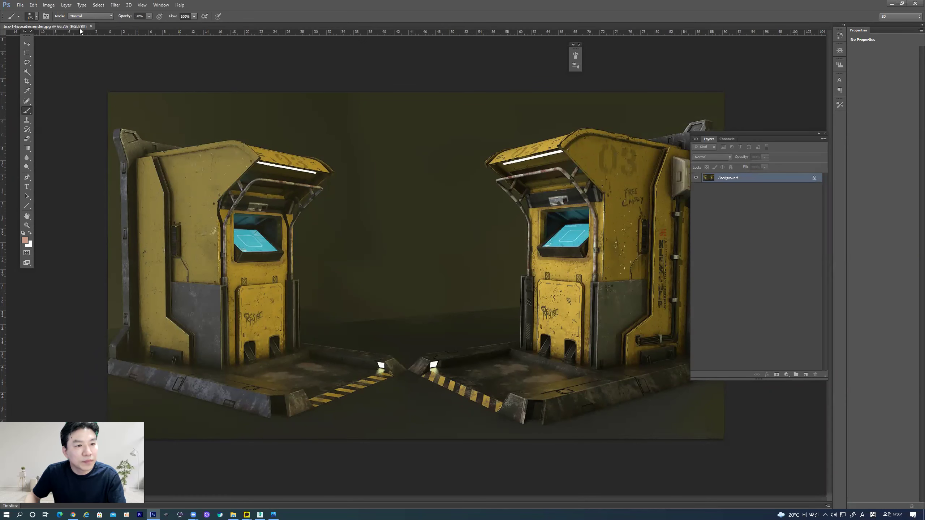
drag(80, 30, 134, 60)
- Open the second kiosk reference, brx-8-hero-prop-ref, from the same 3디게임배경모델링실습 folder
double_click(148, 45)
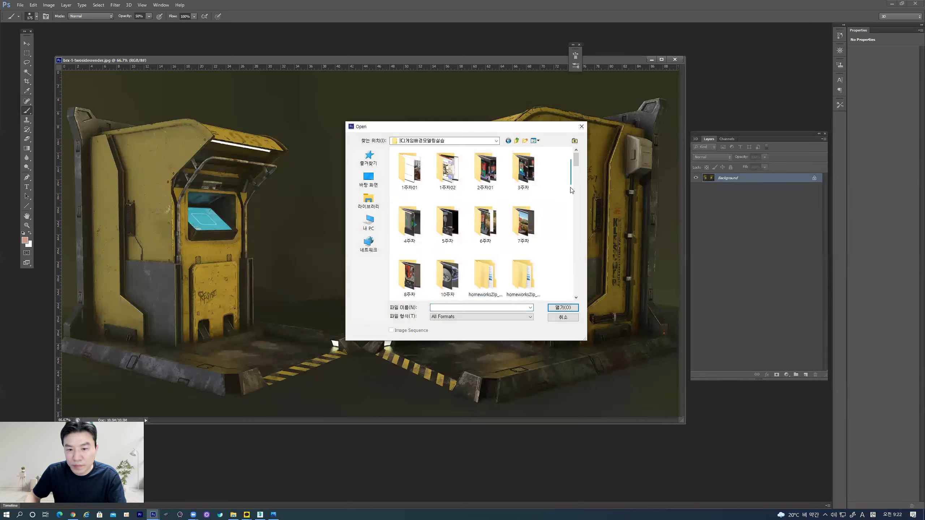
drag(580, 163, 561, 238)
scroll(482, 231, up, 5)
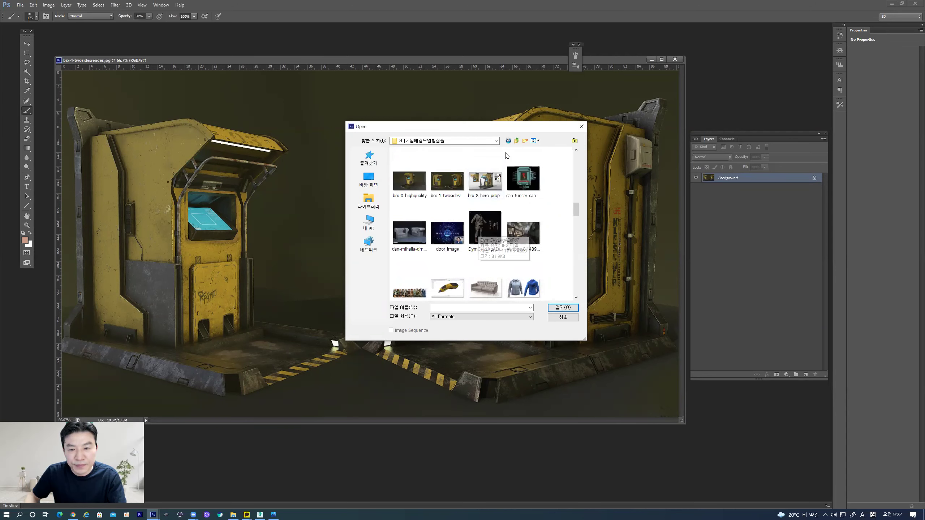
double_click(485, 180)
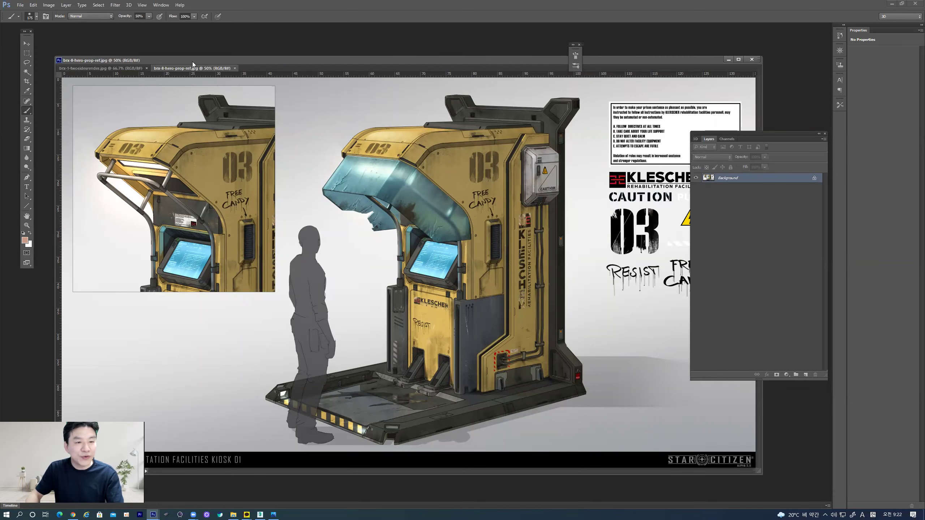
- Move the Layers panel off the artwork and detach brx-8-hero-prop-ref into its own window placed over the brx-1 window
drag(753, 135, 803, 141)
drag(166, 69, 239, 83)
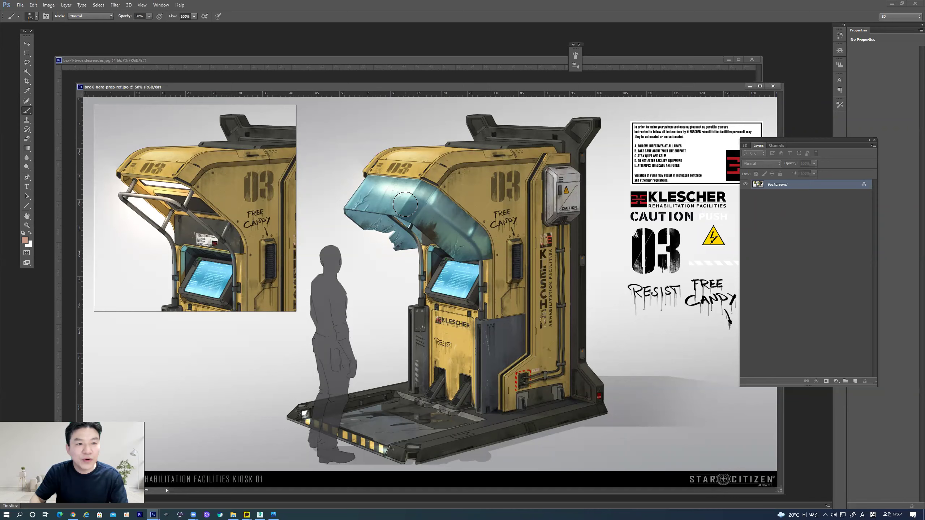
drag(289, 86, 269, 49)
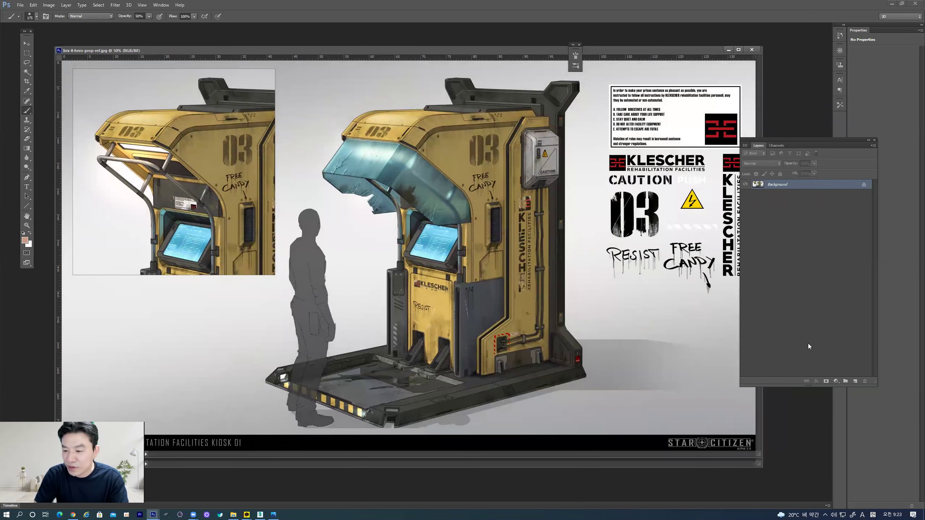
- Add an empty layer above a duplicate of the hidden Background layer, and fade the duplicate to 52% opacity
click(855, 381)
drag(791, 197, 855, 380)
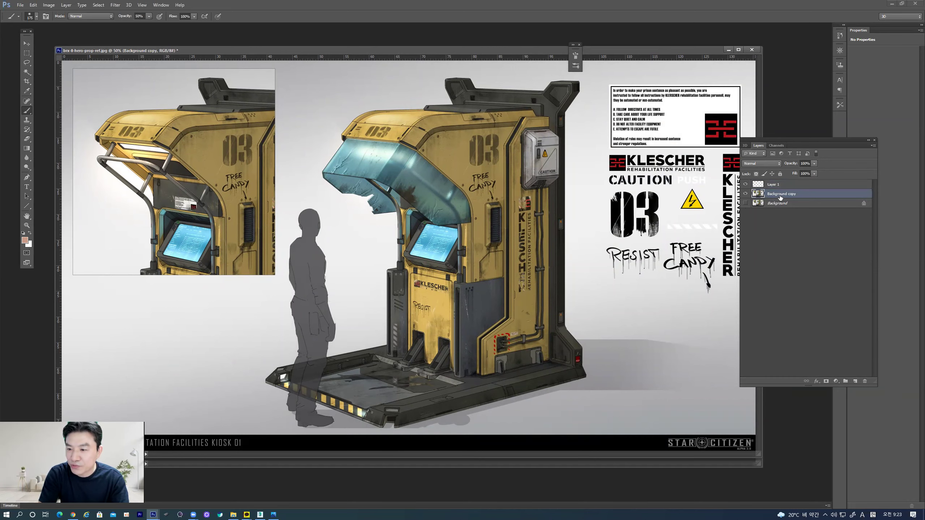
drag(801, 172, 796, 173)
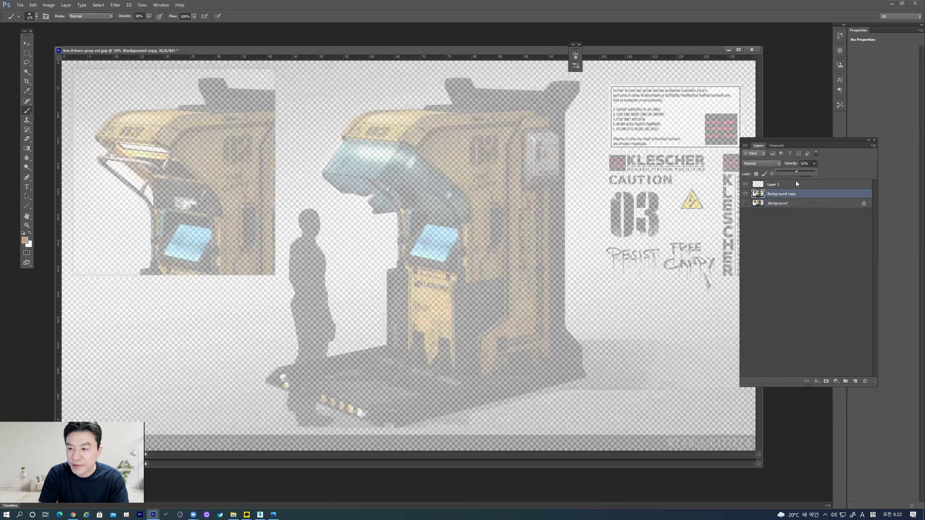
- Add a new layer directly below Background copy and fill it with the white background colour
click(854, 381)
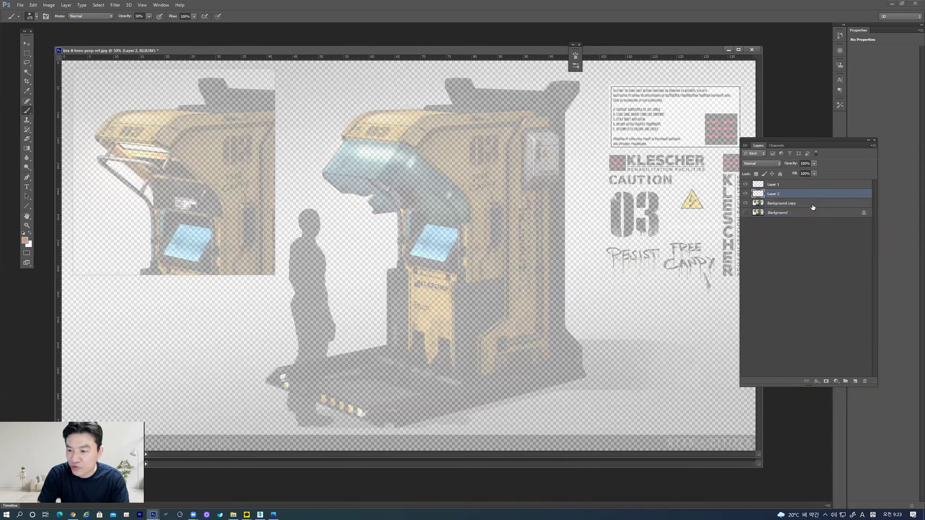
drag(812, 194, 818, 208)
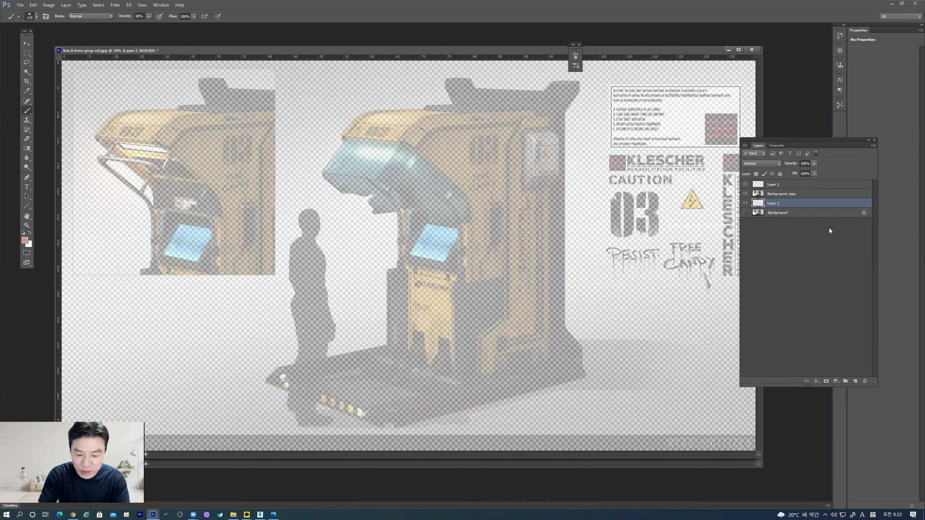
key(ctrl+BackSpace)
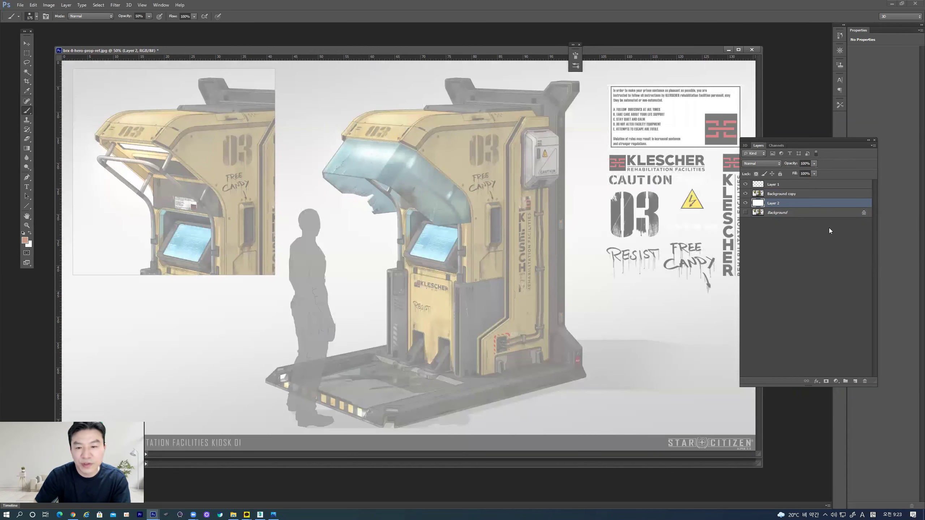
- Set the Background copy layer's opacity to 12% and make the empty Layer 1 active
click(797, 195)
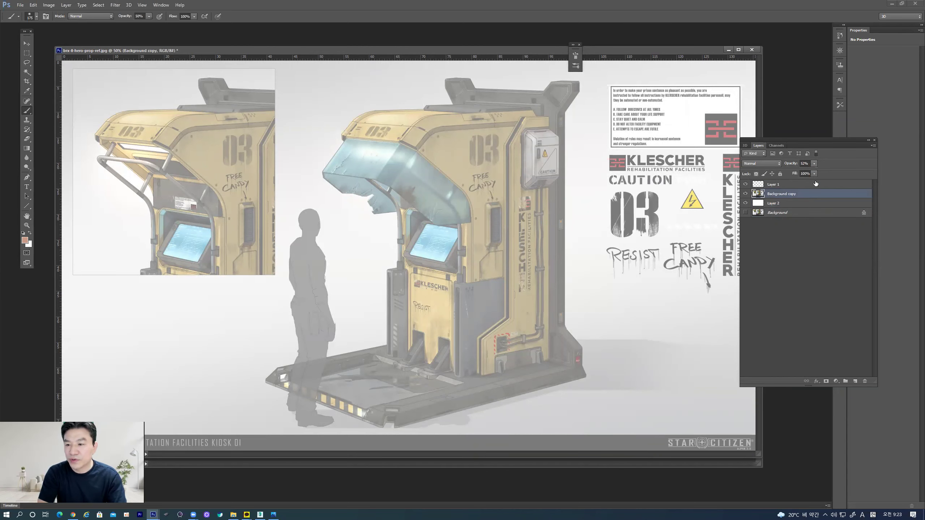
drag(812, 170, 800, 171)
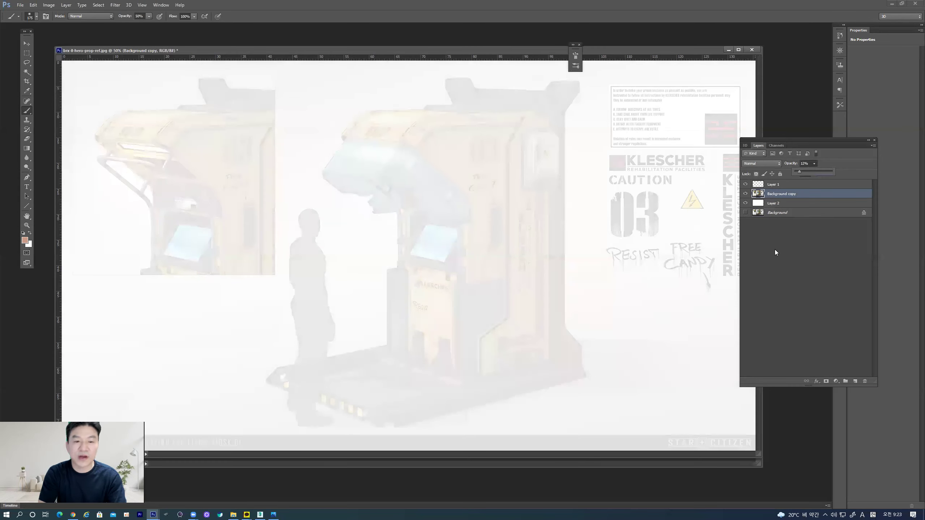
click(784, 187)
click(785, 185)
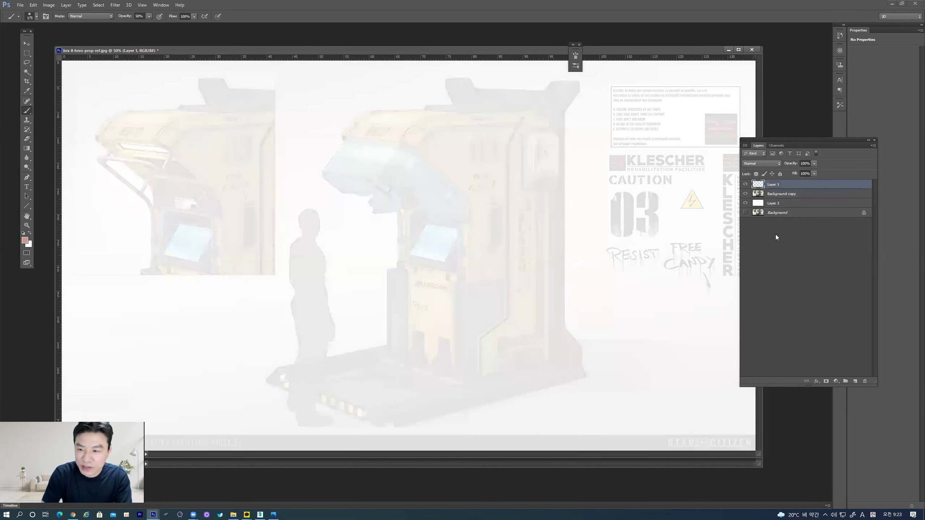
key(ctrl+minus)
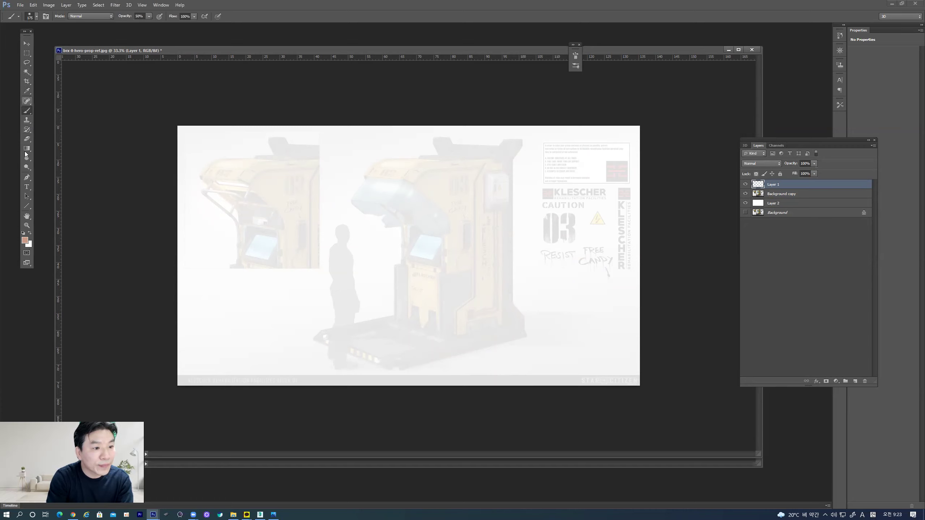
- Set the Background copy layer's opacity to 24%
click(783, 194)
drag(814, 163, 818, 172)
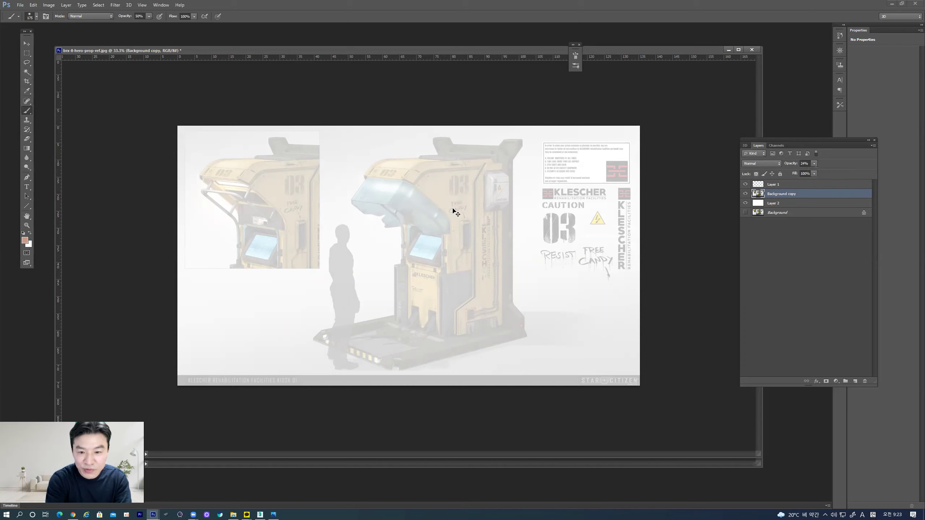
key(ctrl+plus)
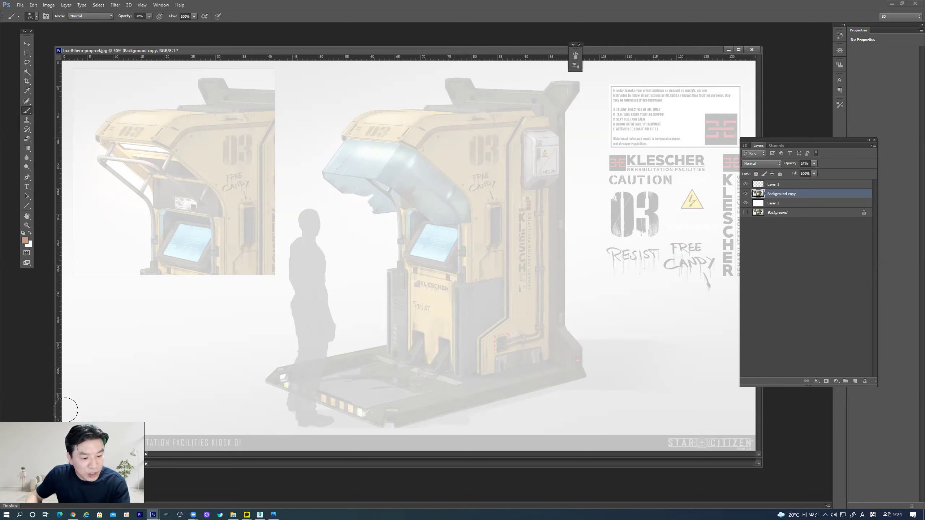
- Switch to Chrome and search Google Images for "미래 ATM" in a new tab
click(74, 514)
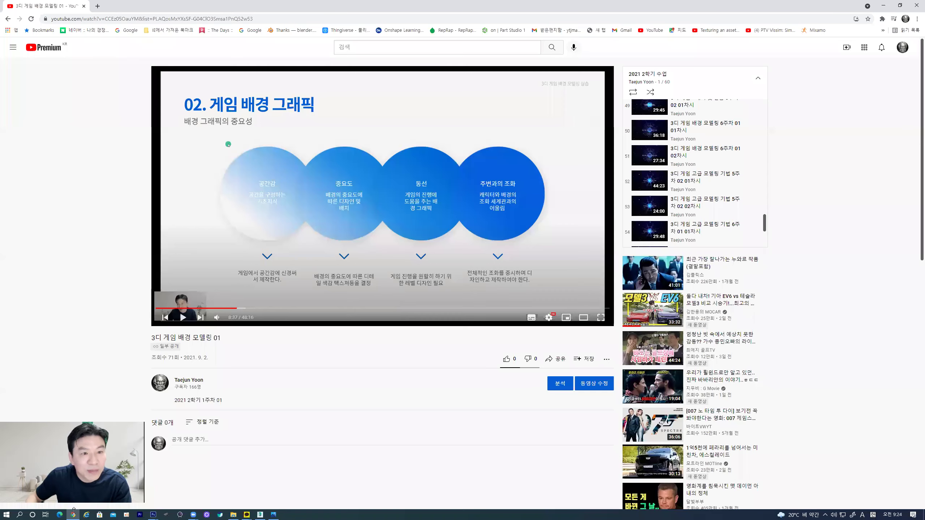
click(98, 7)
click(398, 155)
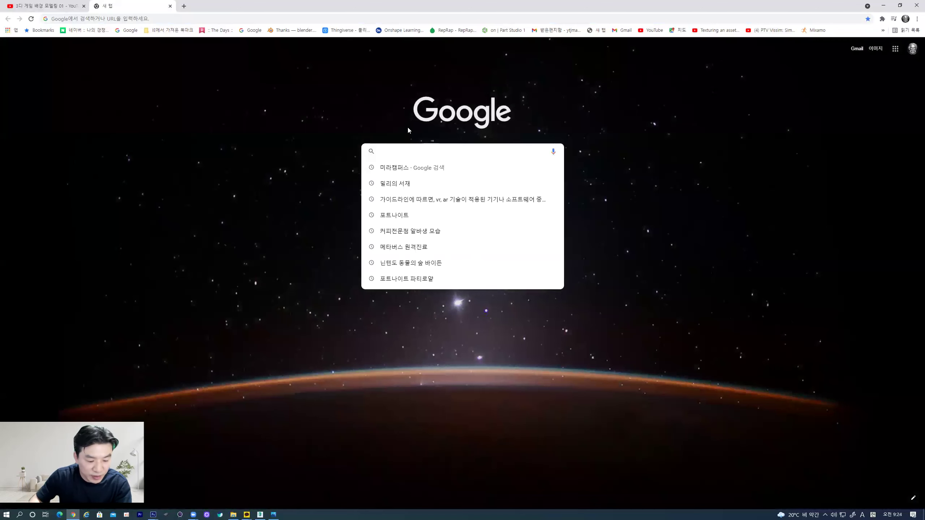
text(a)
key(BackSpace)
key(Hangul)
text(ㅁㅣ래)
key(Hangul)
text(ATM)
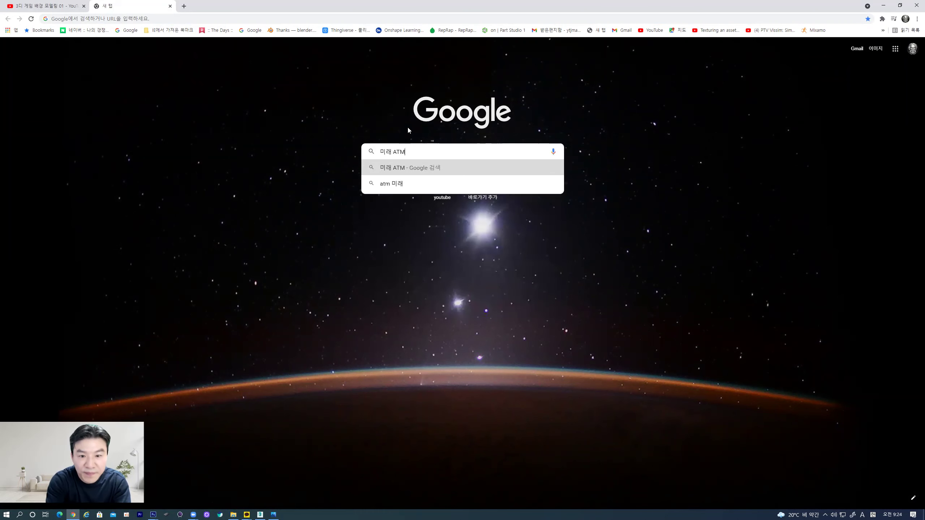
key(Return)
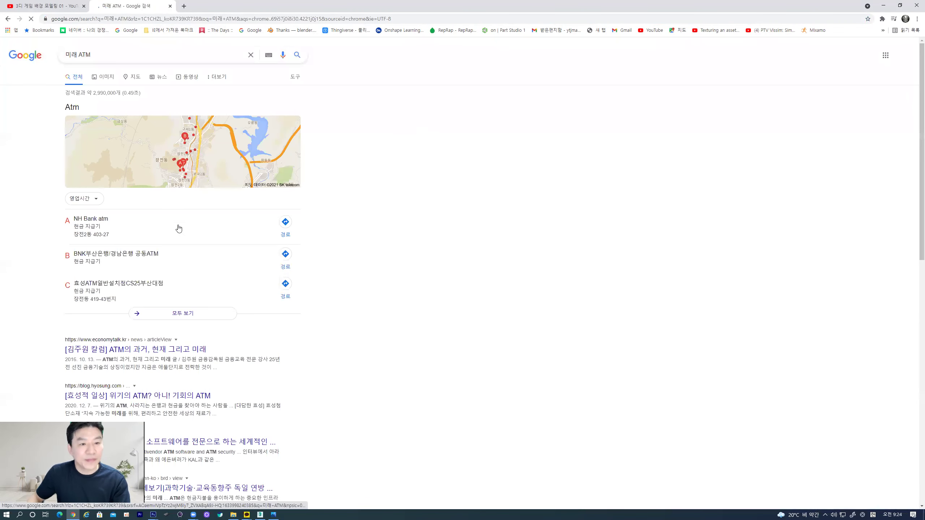
click(107, 77)
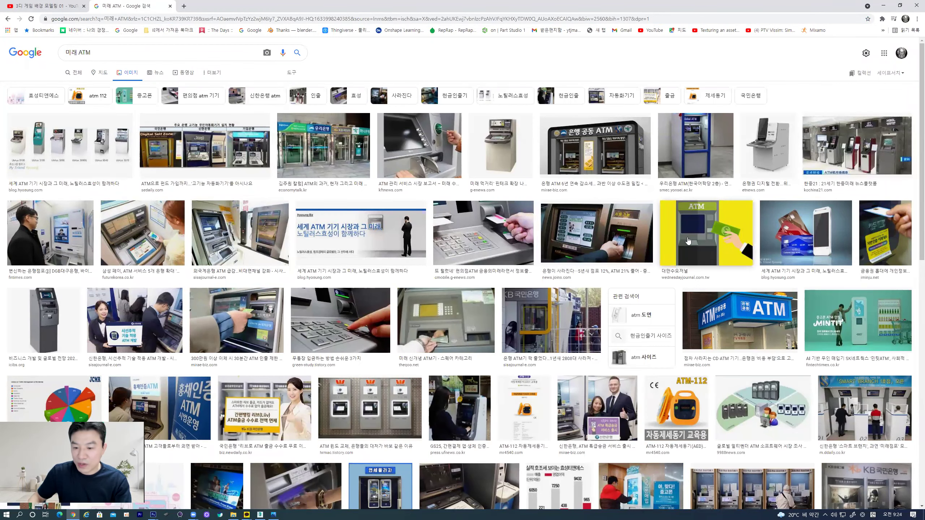
- Look through the ATM image results and preview several freestanding grey and black ATM machines
scroll(320, 251, down, 8)
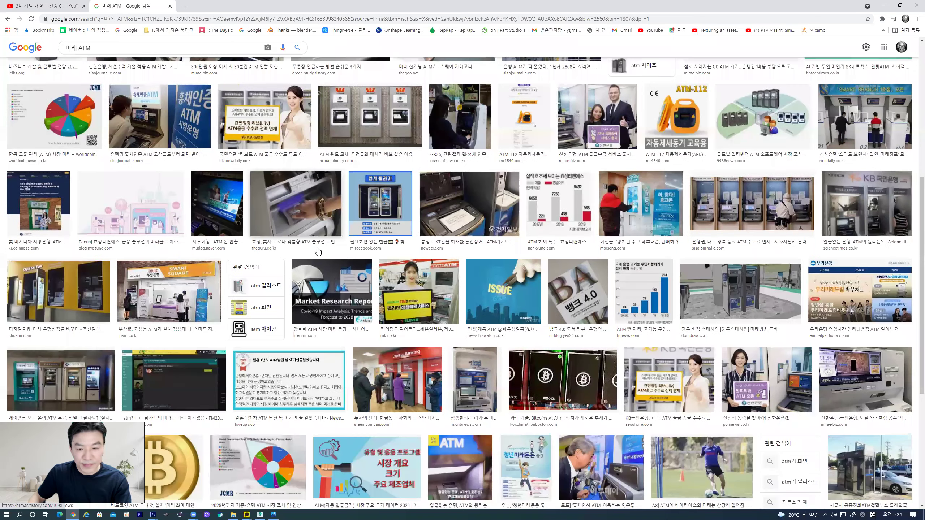
scroll(318, 251, down, 1)
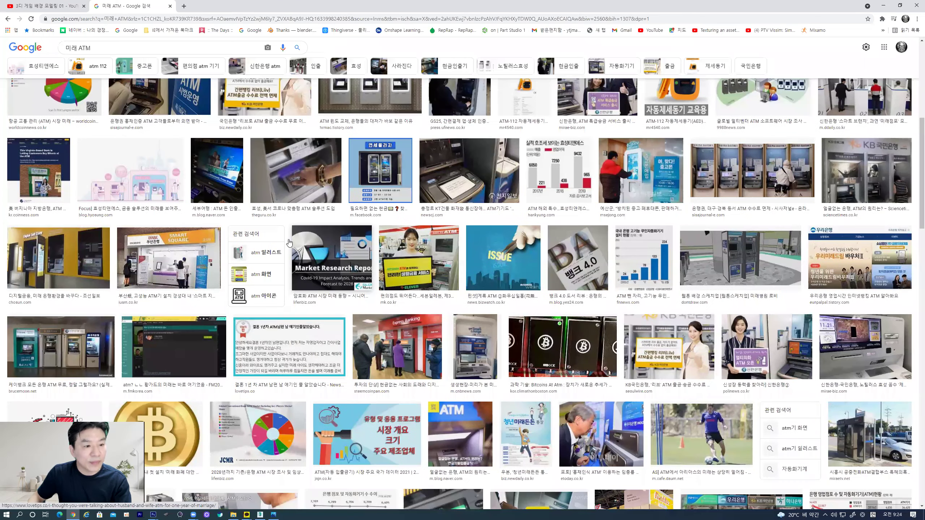
scroll(289, 243, up, 8)
click(45, 292)
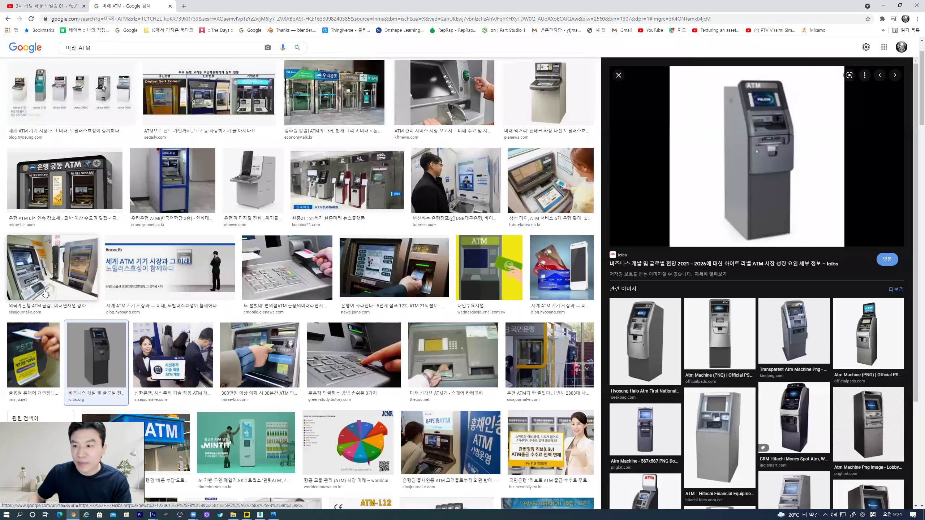
click(785, 345)
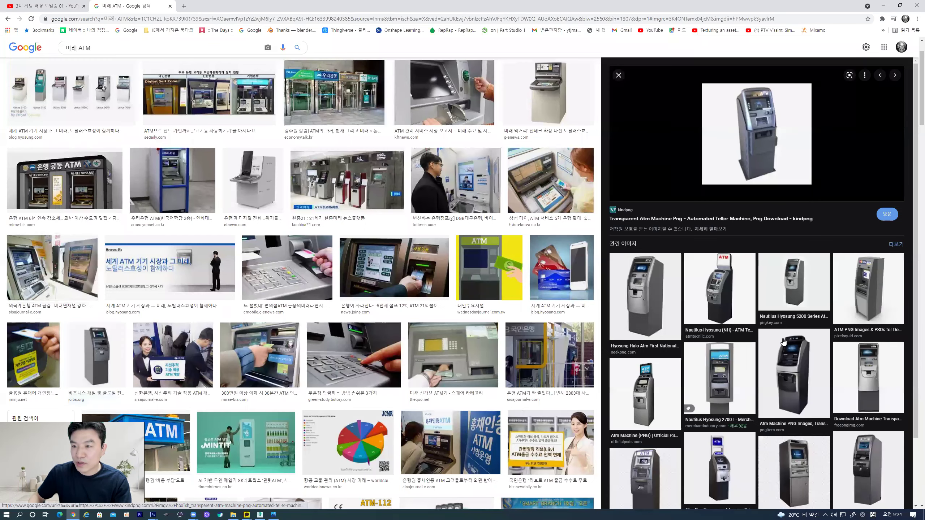
click(785, 341)
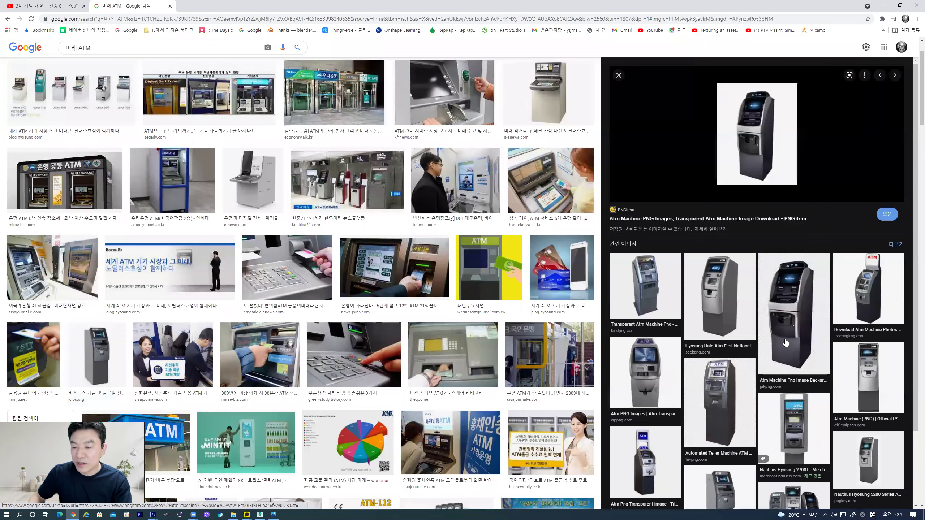
- Browse further through the ATM image results and preview the black-and-white ATM with the slanted body
scroll(786, 342, down, 2)
scroll(493, 402, down, 2)
scroll(492, 403, down, 10)
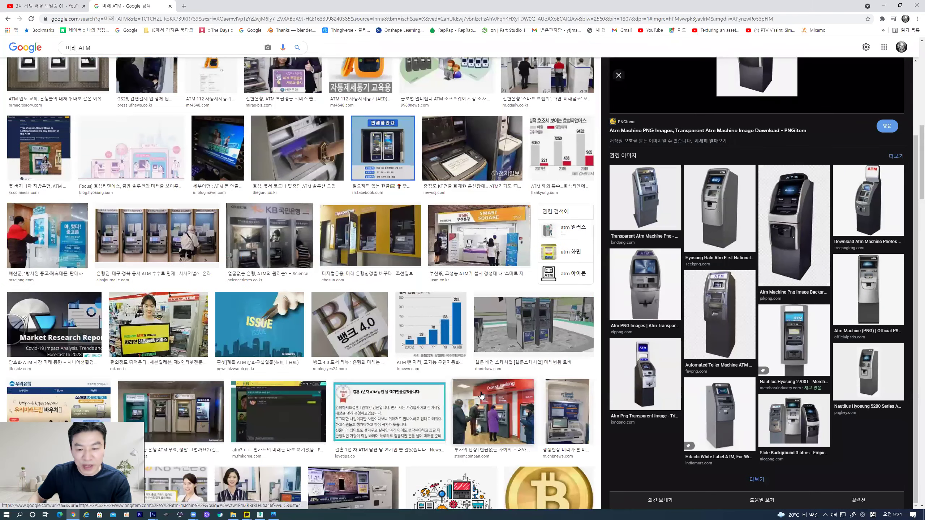
scroll(470, 393, down, 9)
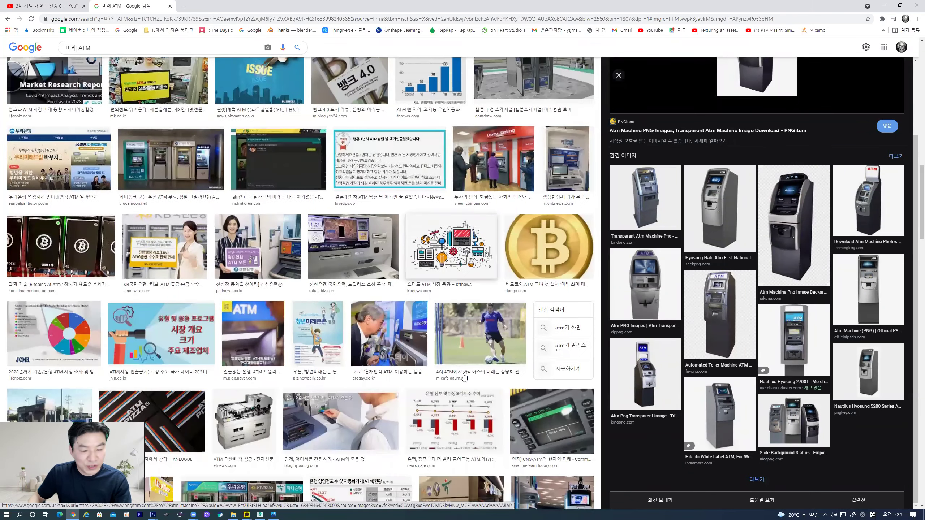
scroll(462, 379, down, 4)
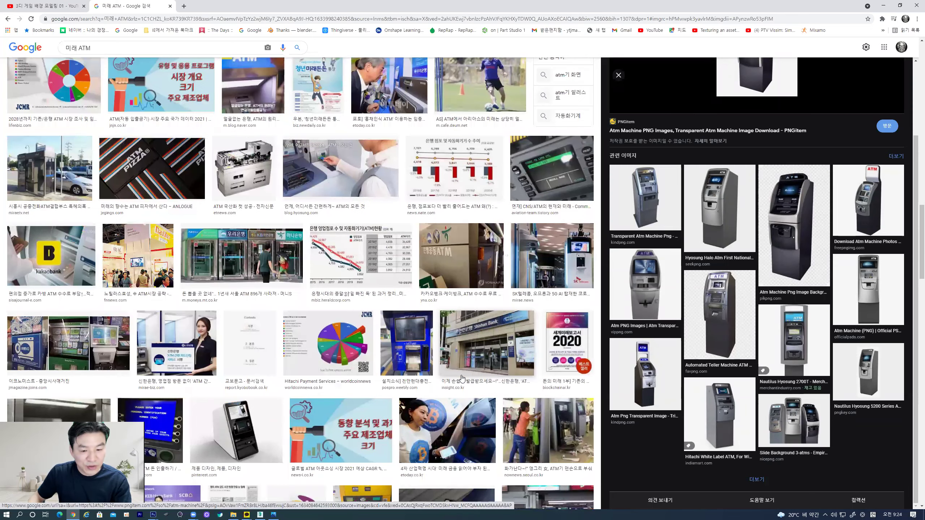
scroll(462, 378, down, 5)
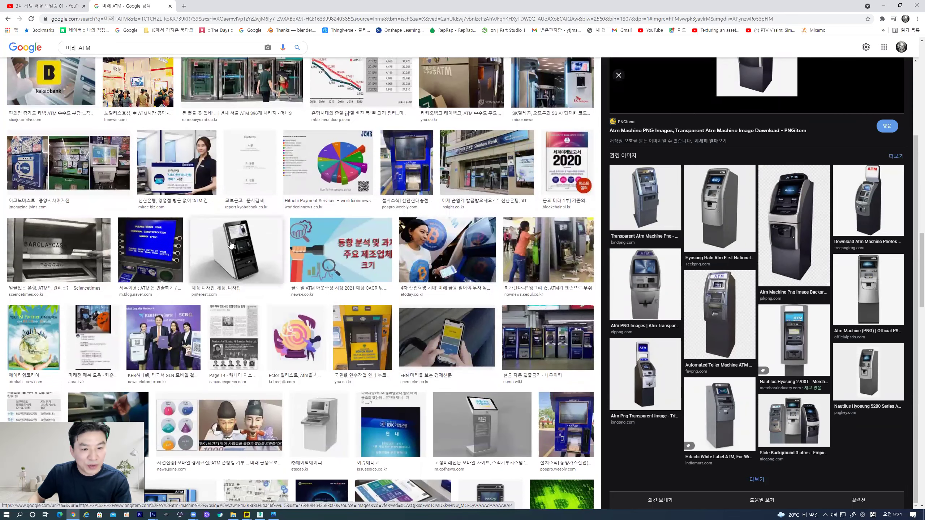
click(231, 245)
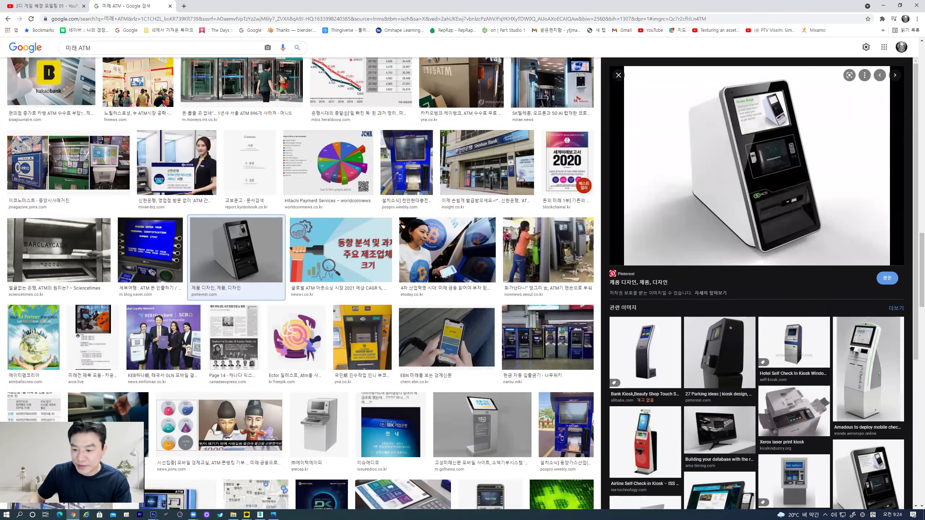
- Preview related self check-in kiosks, including the red airline kiosk, the blue indoor kiosk and the slim blue Livewire Digital stand
scroll(770, 363, down, 3)
click(648, 337)
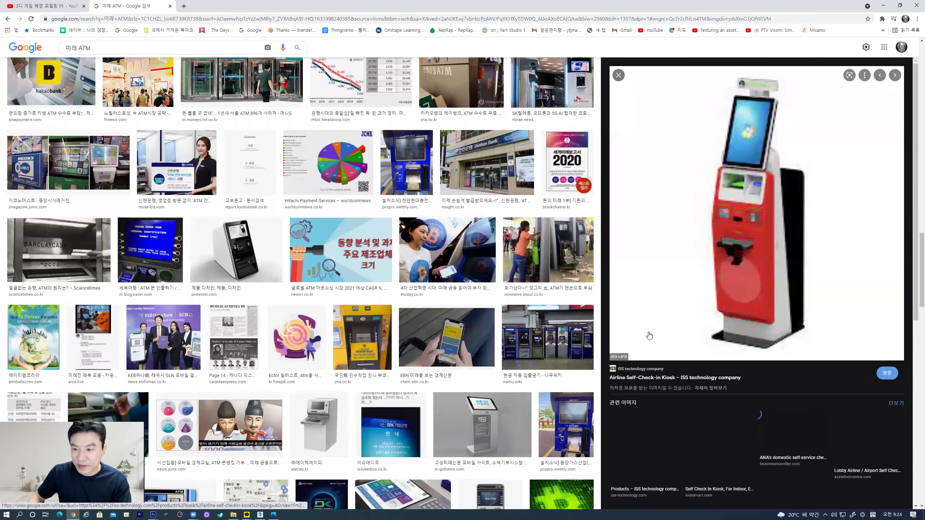
scroll(765, 310, down, 4)
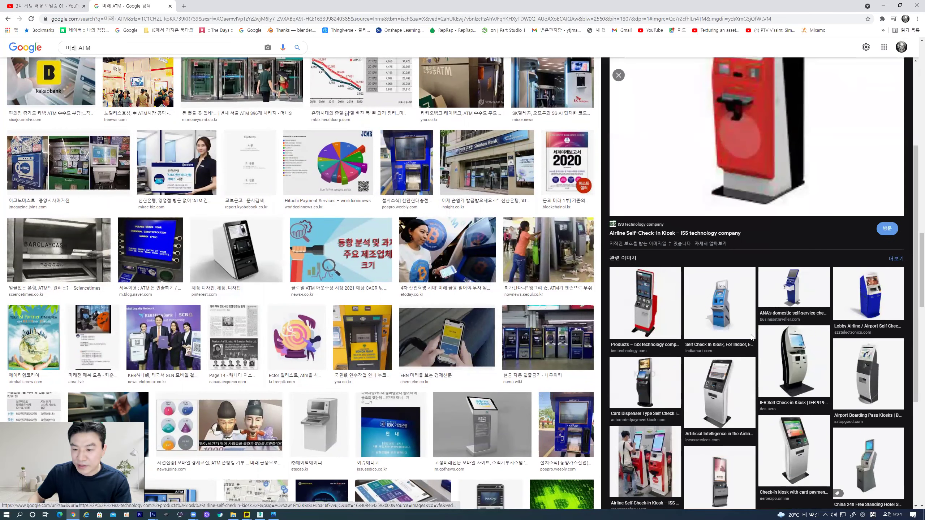
click(740, 324)
scroll(740, 328, down, 2)
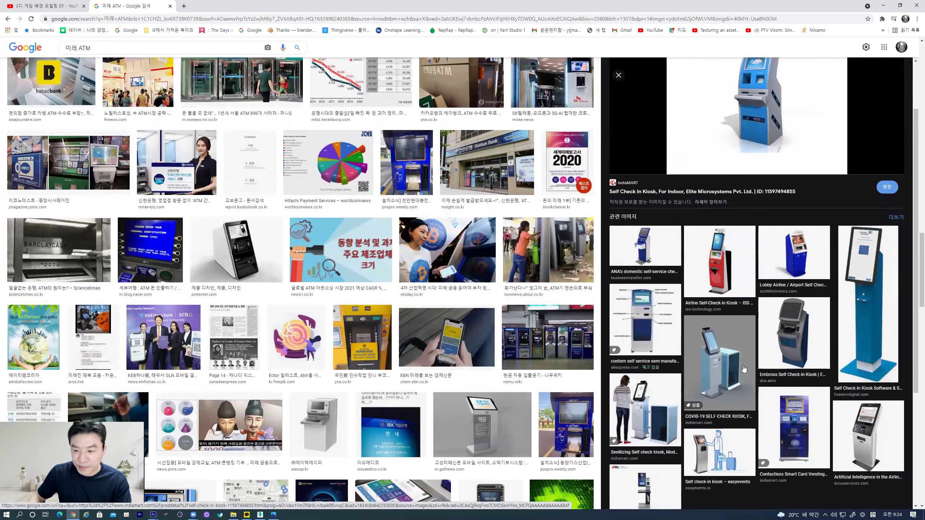
click(743, 368)
scroll(697, 381, down, 3)
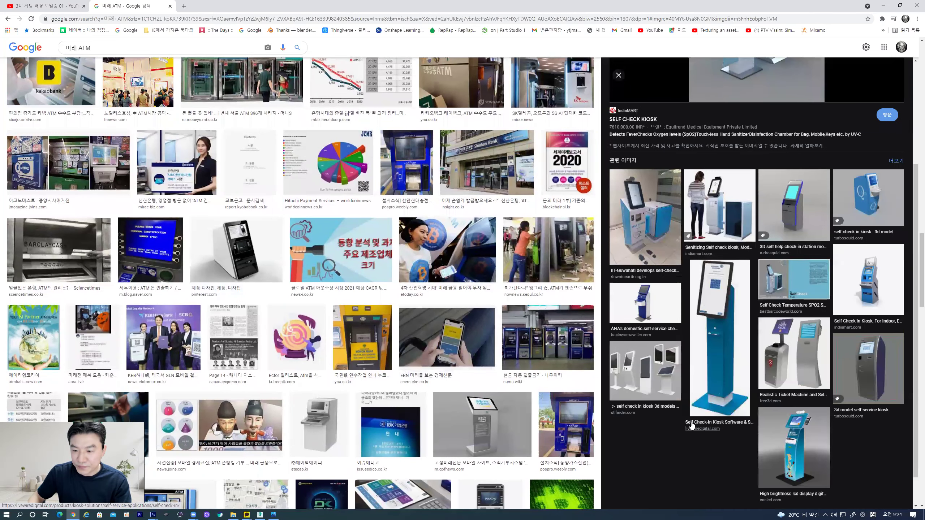
click(694, 419)
- Examine more ATM results, previewing the blue wall-type ATM, the fingerprint graphic and the grey 3D-rendered bank ATM
scroll(166, 338, down, 5)
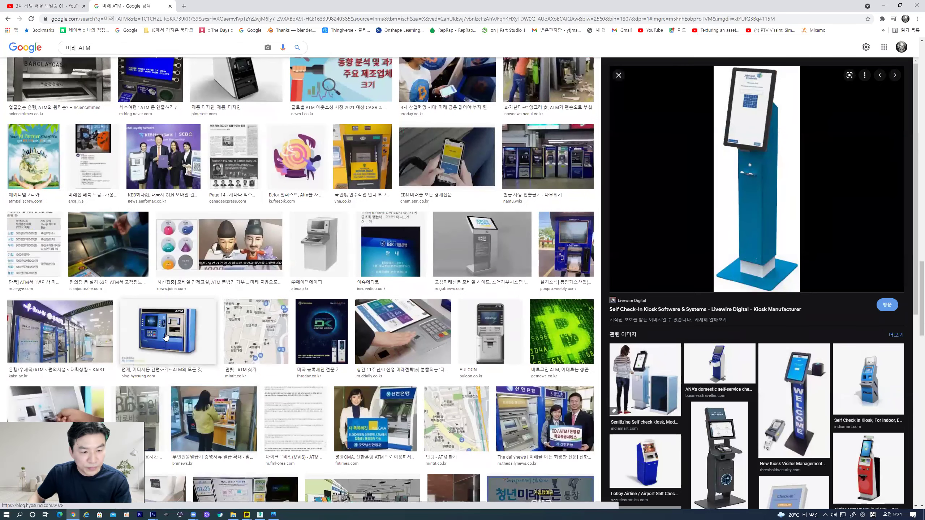
click(166, 337)
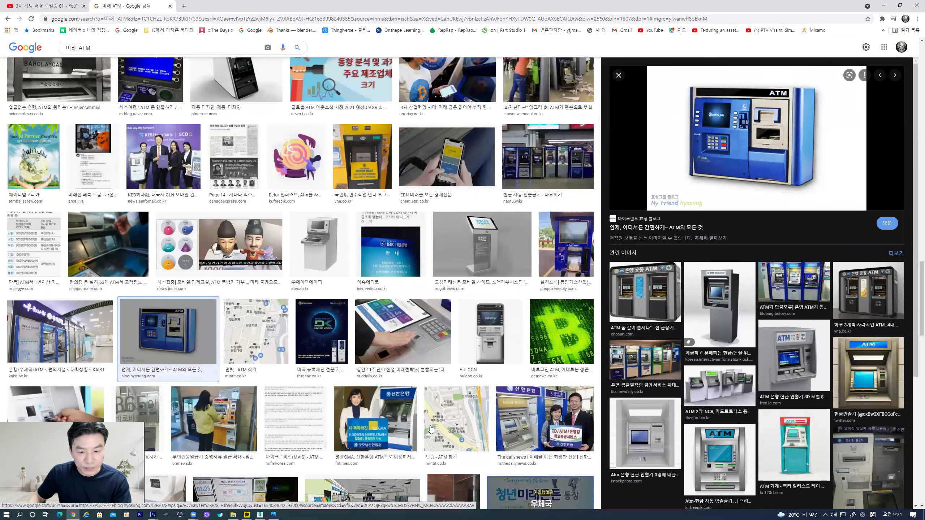
scroll(410, 426, down, 6)
scroll(298, 368, down, 1)
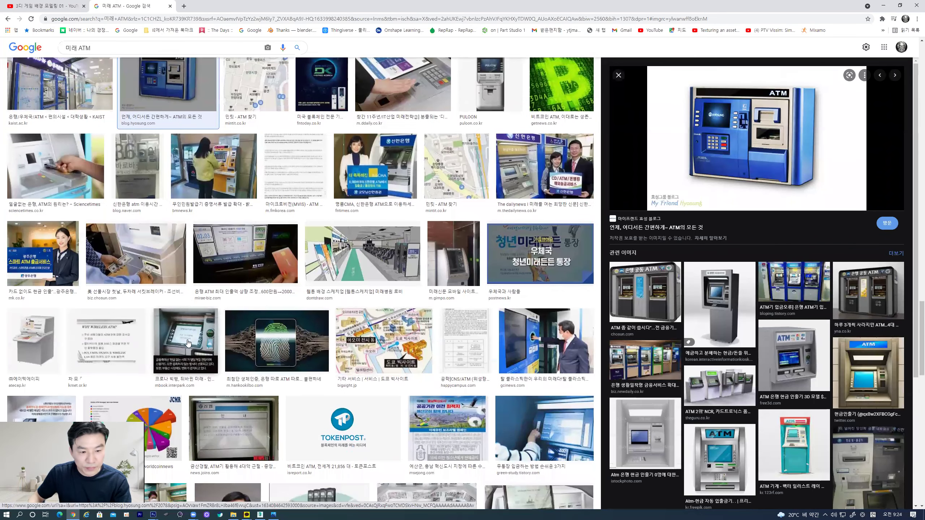
click(287, 330)
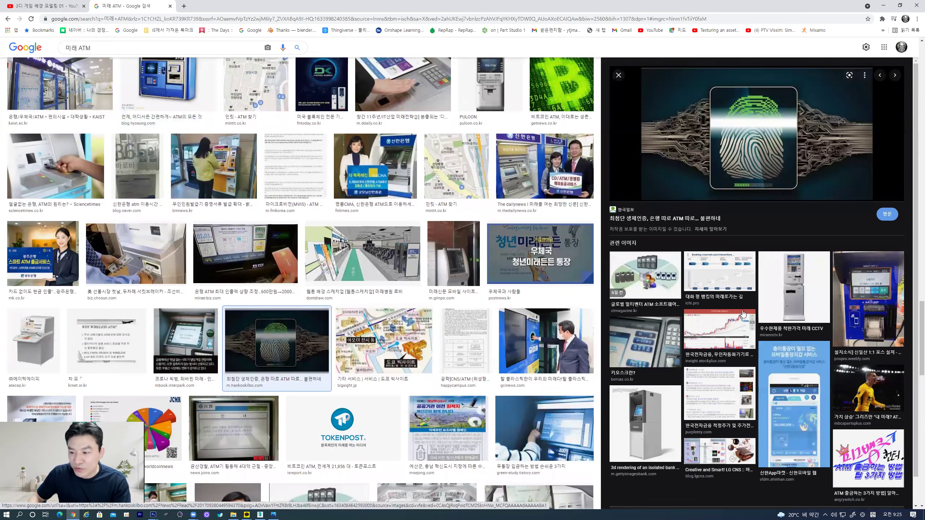
scroll(648, 387, down, 5)
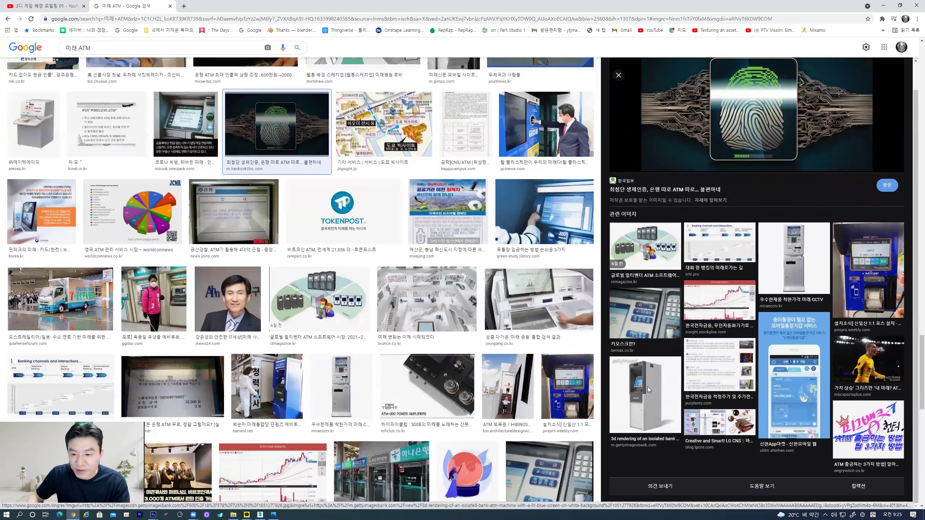
click(648, 387)
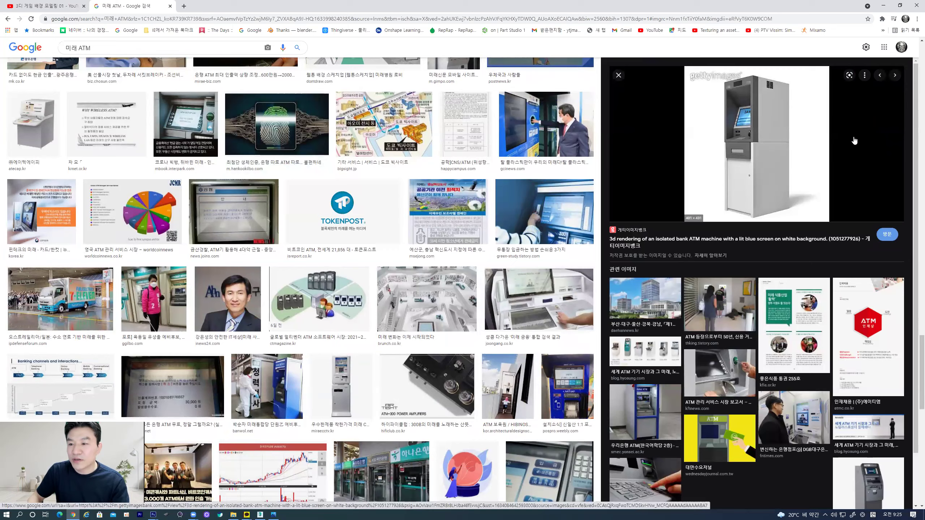
scroll(743, 335, down, 2)
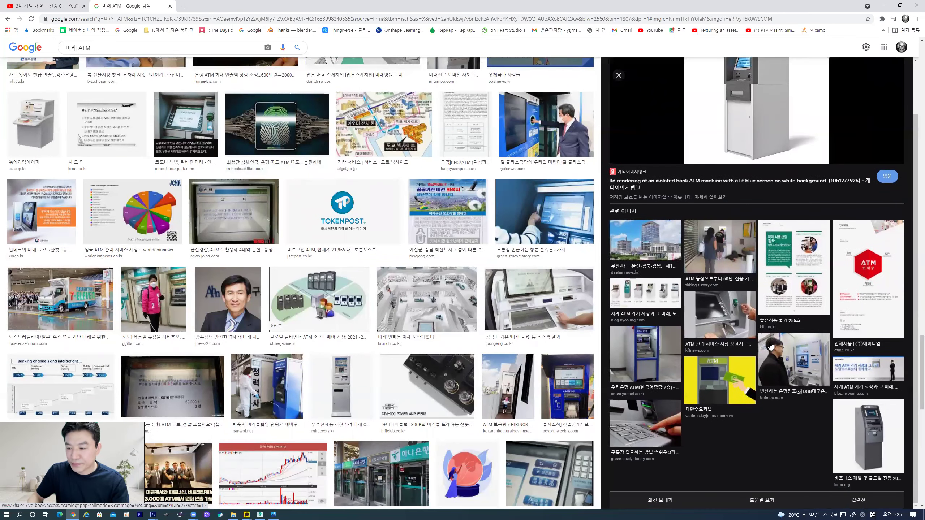
scroll(755, 359, up, 2)
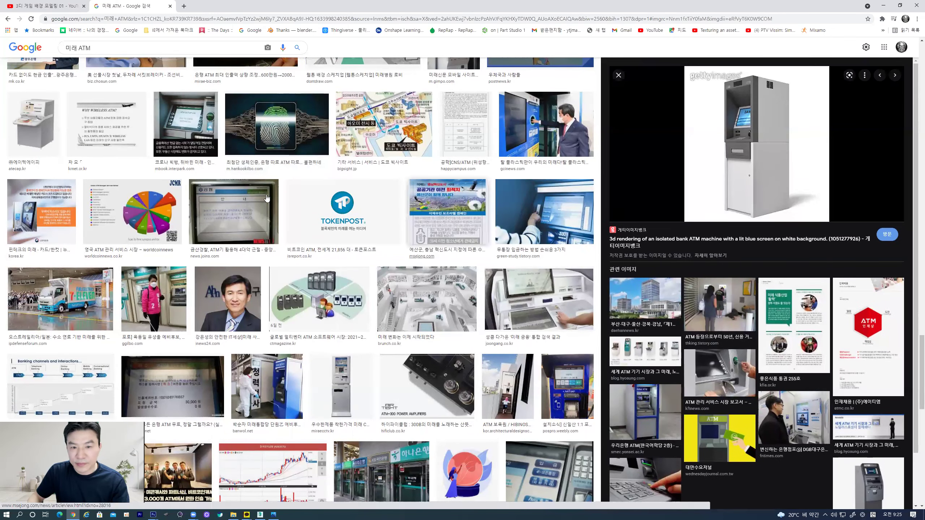
- Reopen the fingerprint graphic's preview and inspect the tall, narrow ATM and the street ATM photo through the related images
click(304, 122)
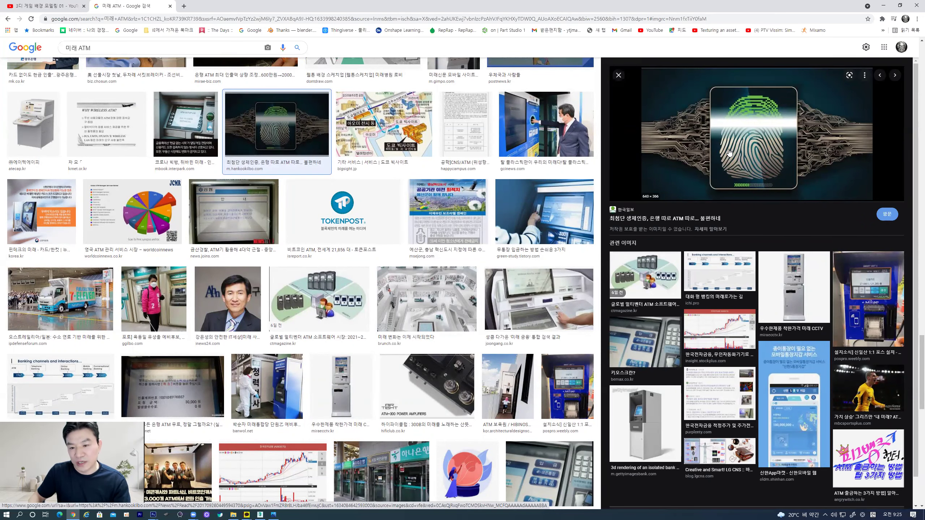
click(800, 293)
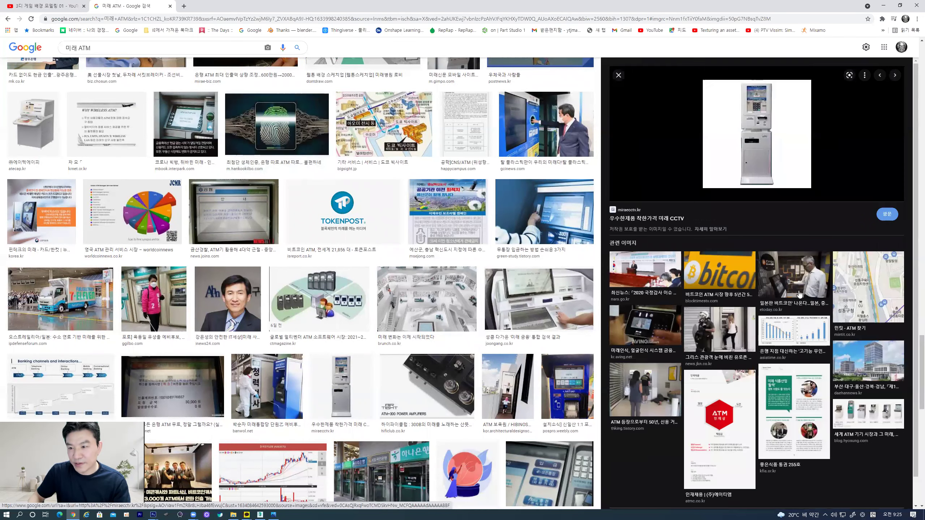
scroll(213, 246, down, 1)
scroll(213, 246, down, 3)
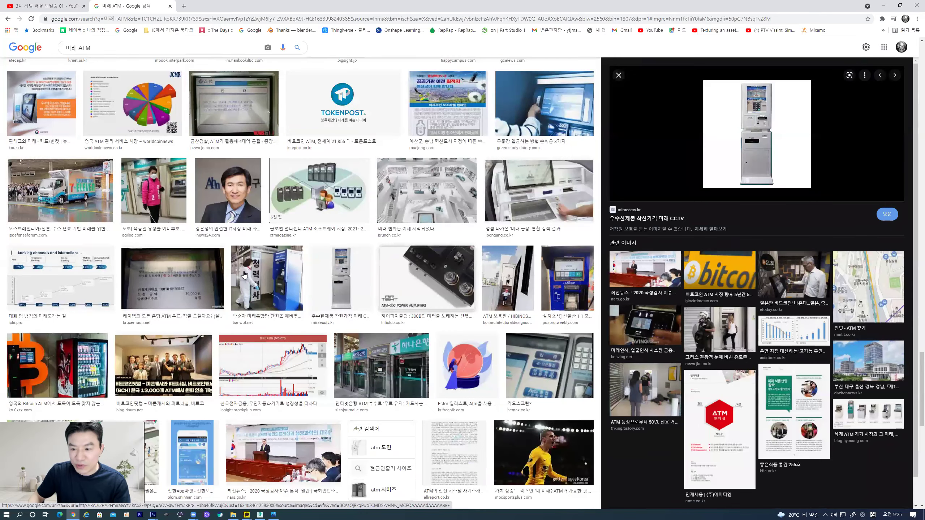
click(719, 327)
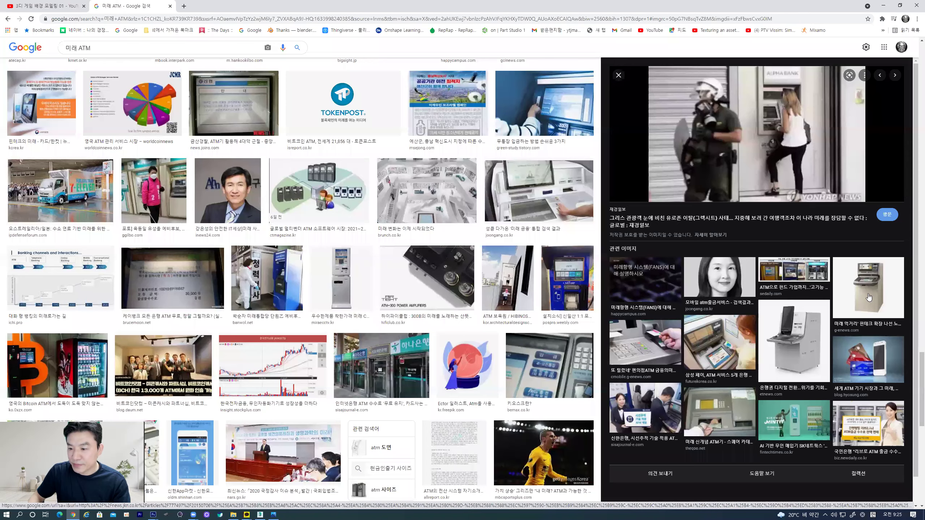
- Save the grey smart ATM image with the upright black screen as a JPEG in 20202학기수업자료 > 3디게임배경모델링실습 on the desktop
click(784, 349)
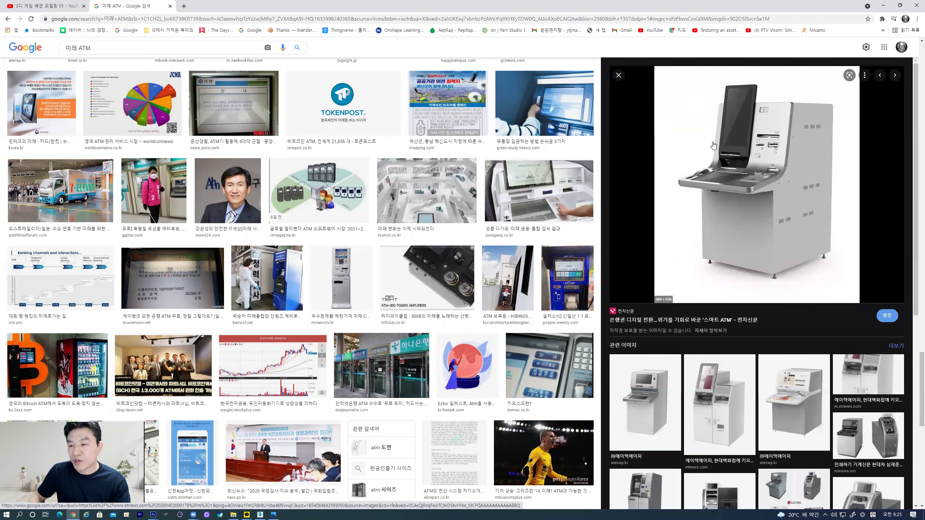
right_click(739, 169)
click(773, 249)
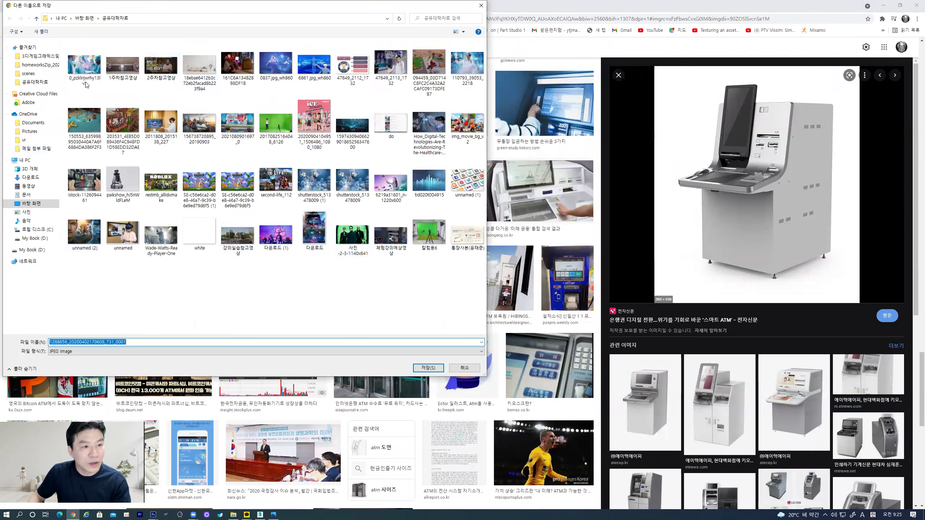
click(87, 18)
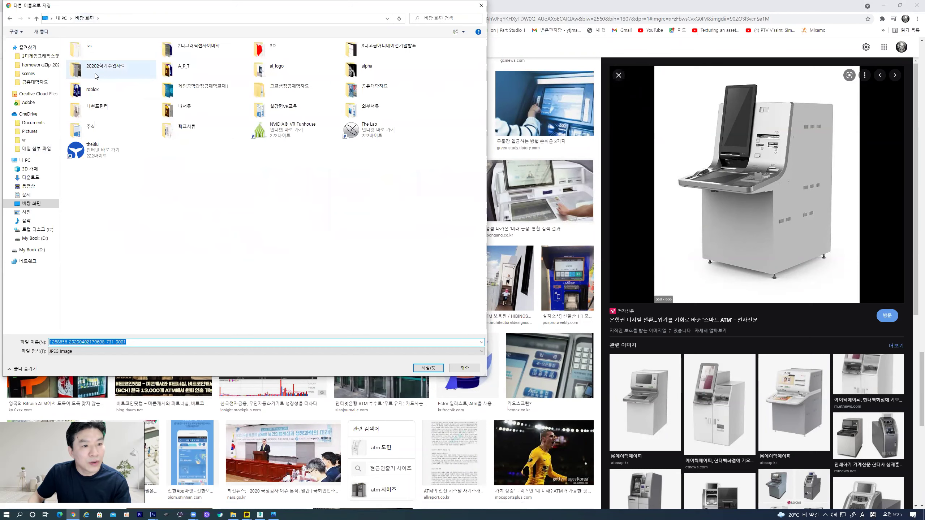
double_click(96, 72)
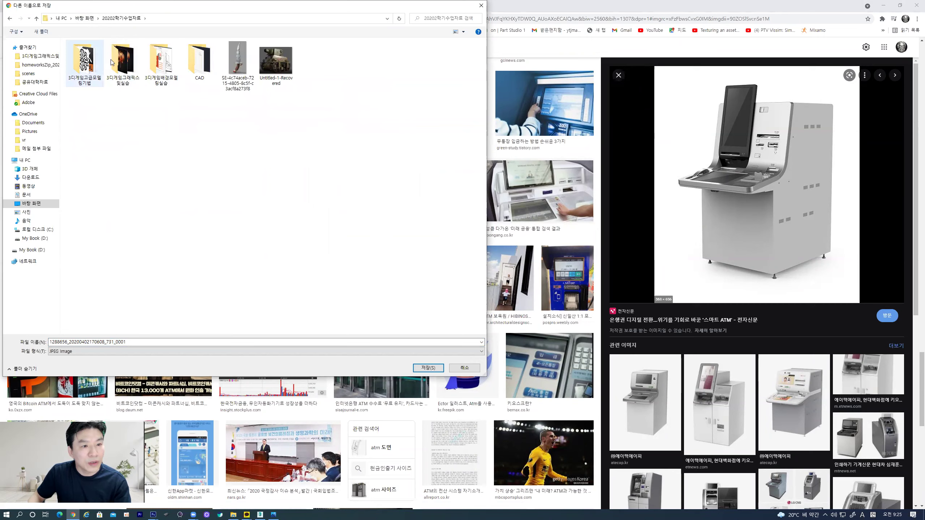
double_click(162, 61)
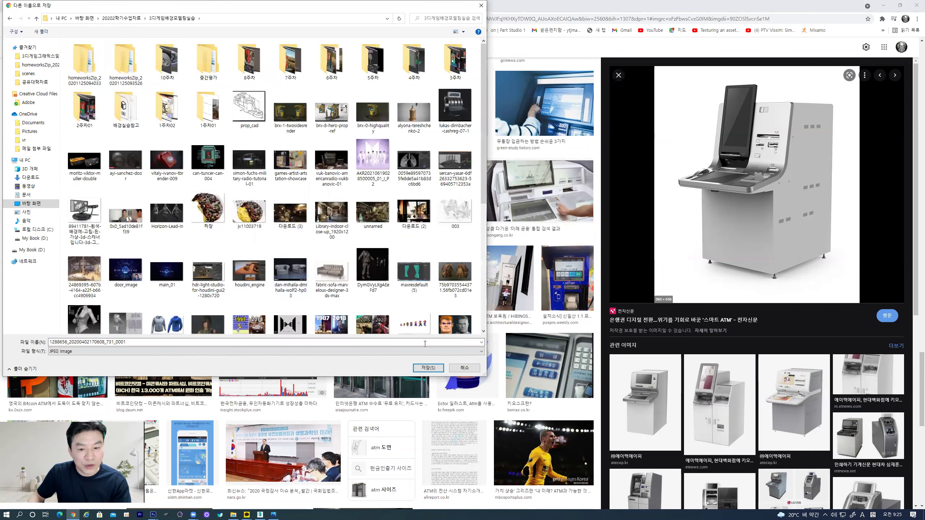
click(415, 366)
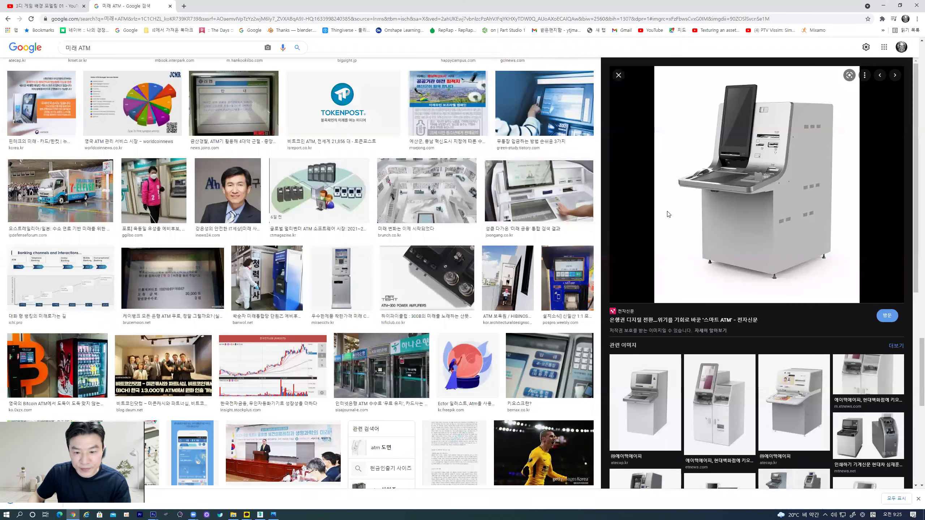
- Open the related white two-cabinet kiosk with the tilted screen and save its image in the same folder
scroll(728, 336, down, 3)
click(729, 336)
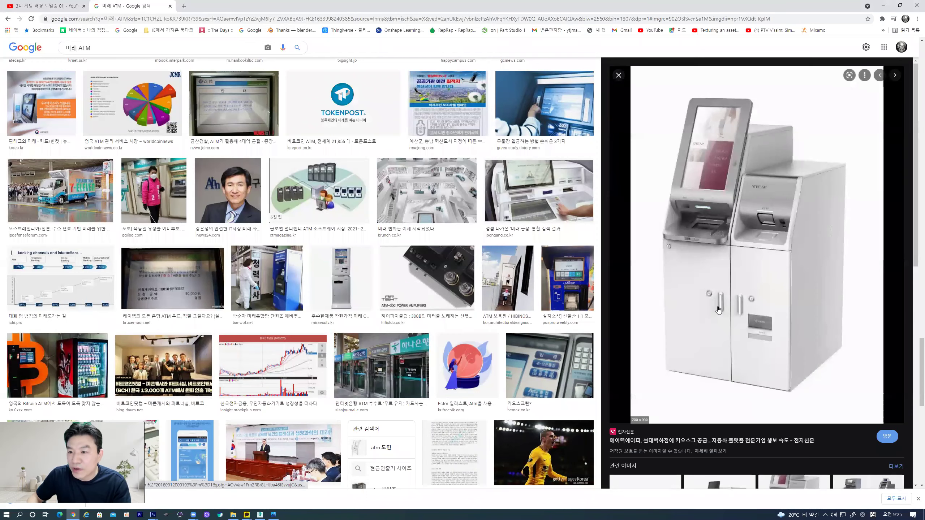
right_click(736, 218)
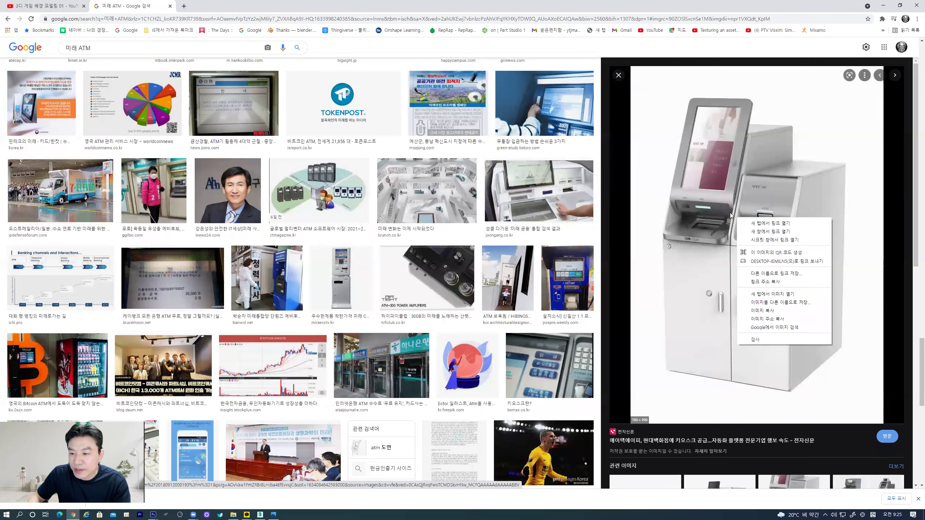
click(775, 303)
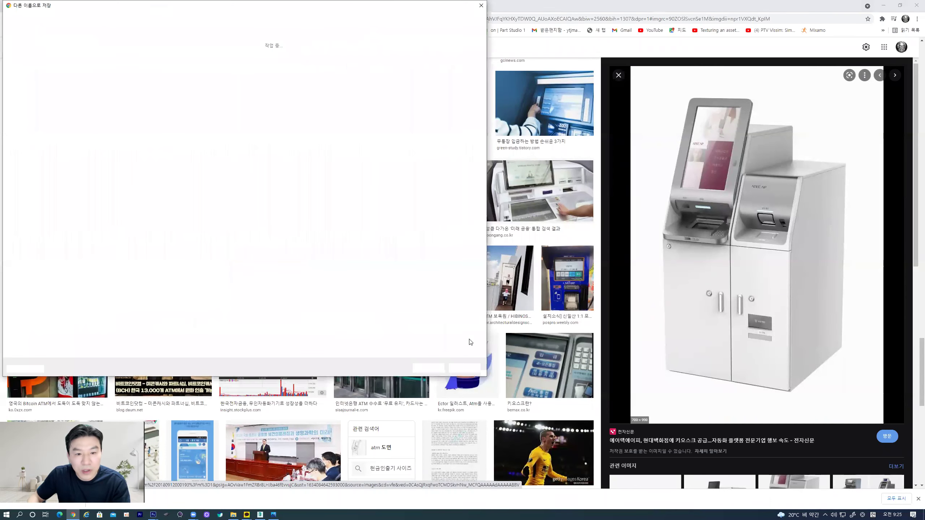
click(427, 367)
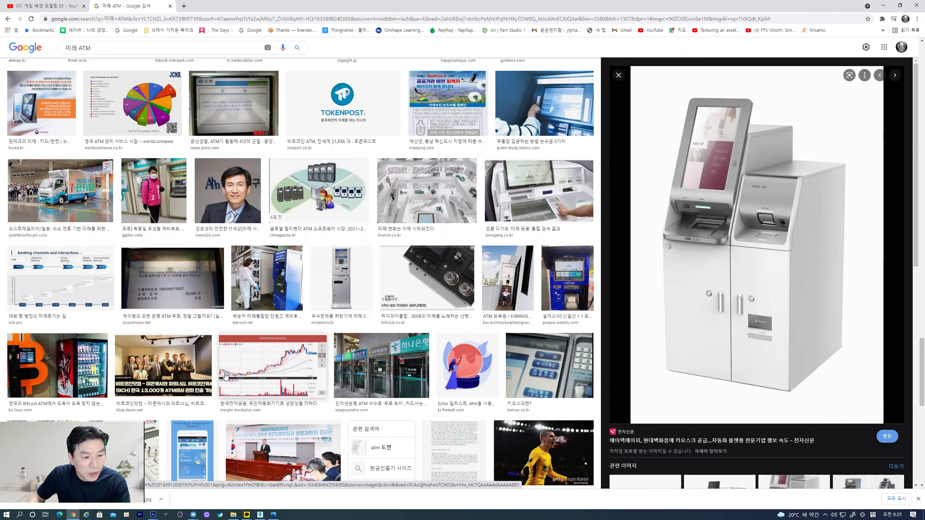
- Find the hologram touch panel and elevator image among the ATM results and save it as a JPEG in 3디게임배경모델링실습
scroll(225, 376, down, 10)
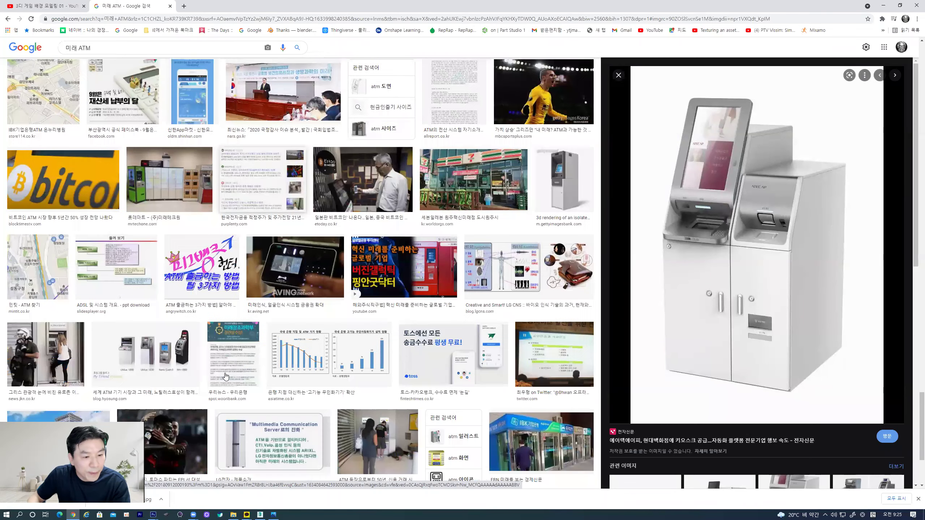
scroll(226, 376, down, 3)
scroll(215, 358, down, 6)
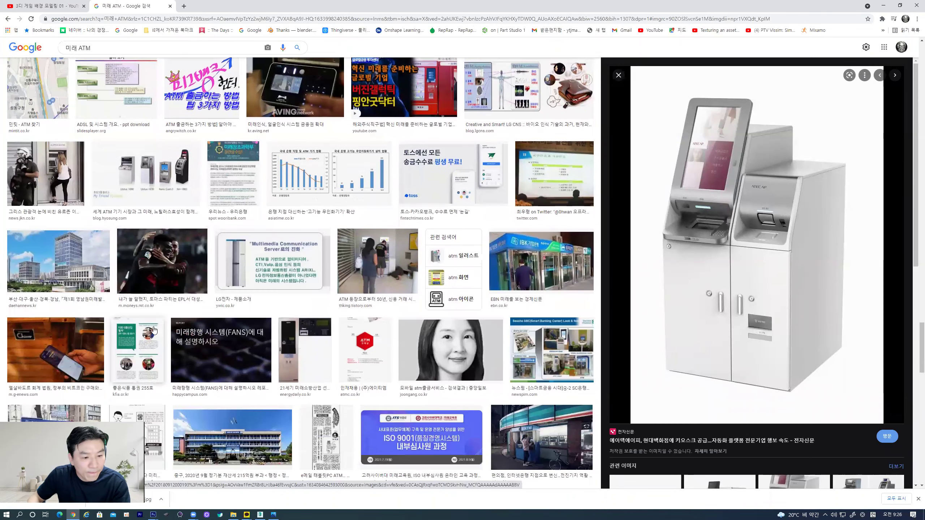
scroll(152, 335, down, 8)
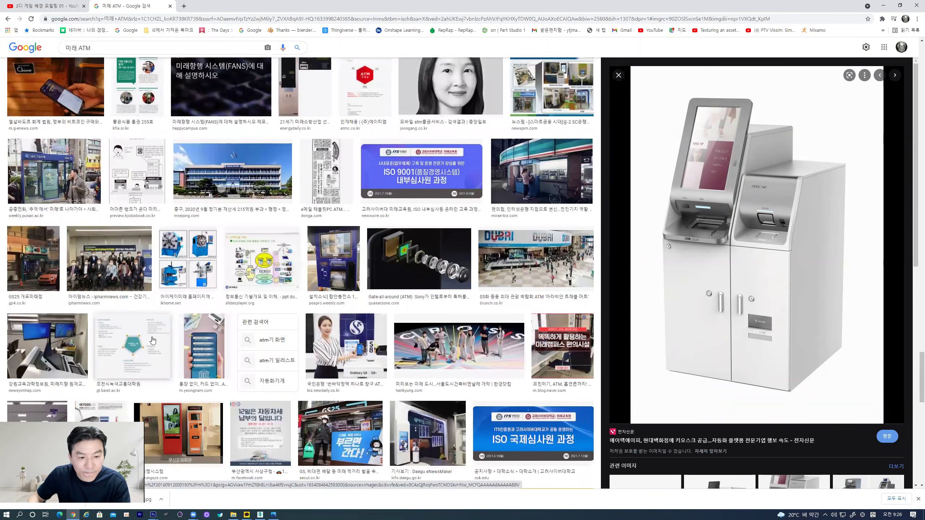
scroll(153, 341, down, 6)
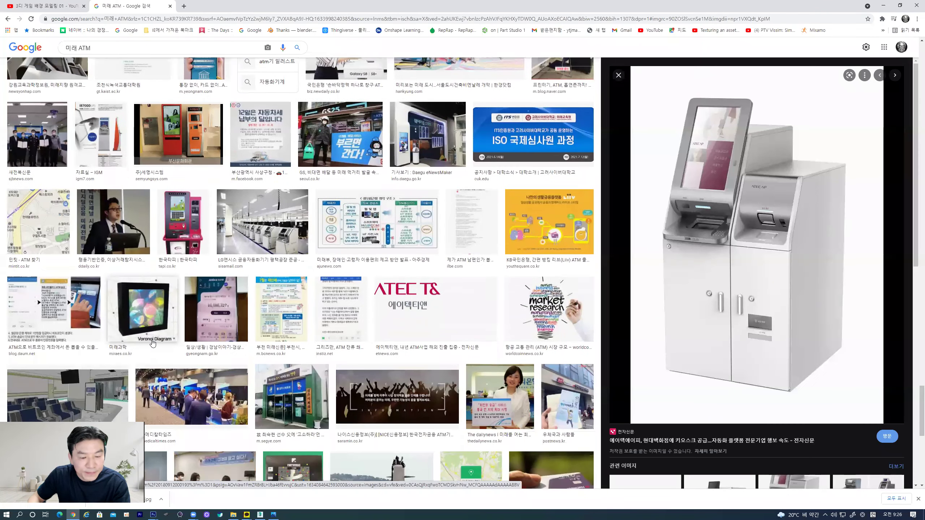
scroll(152, 343, down, 8)
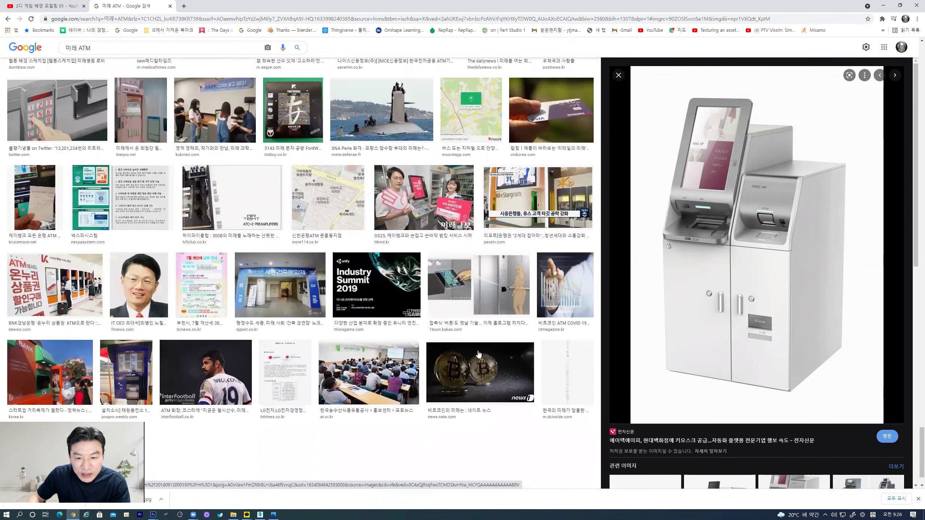
click(444, 292)
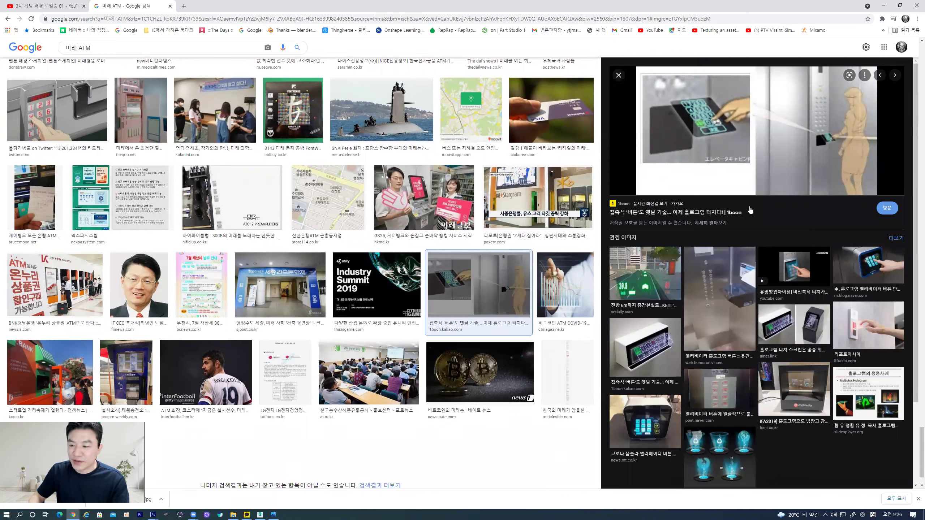
right_click(741, 146)
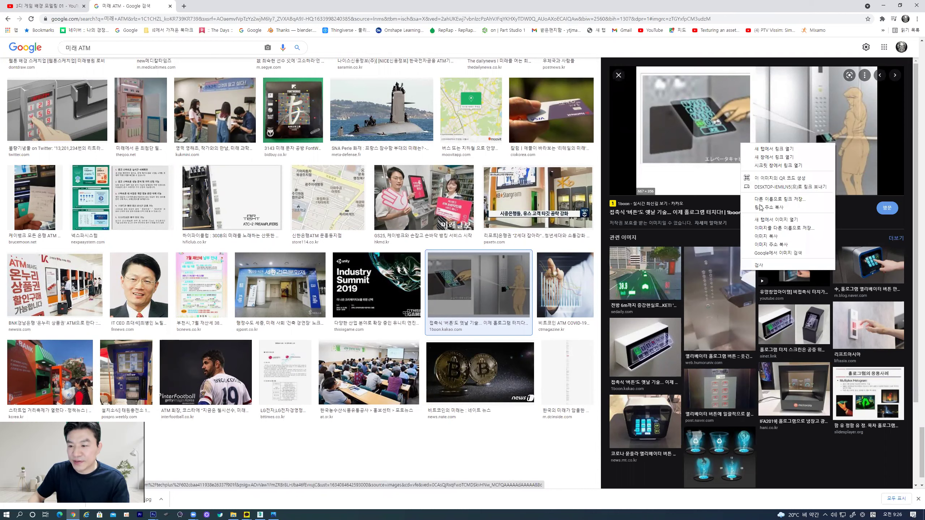
click(769, 228)
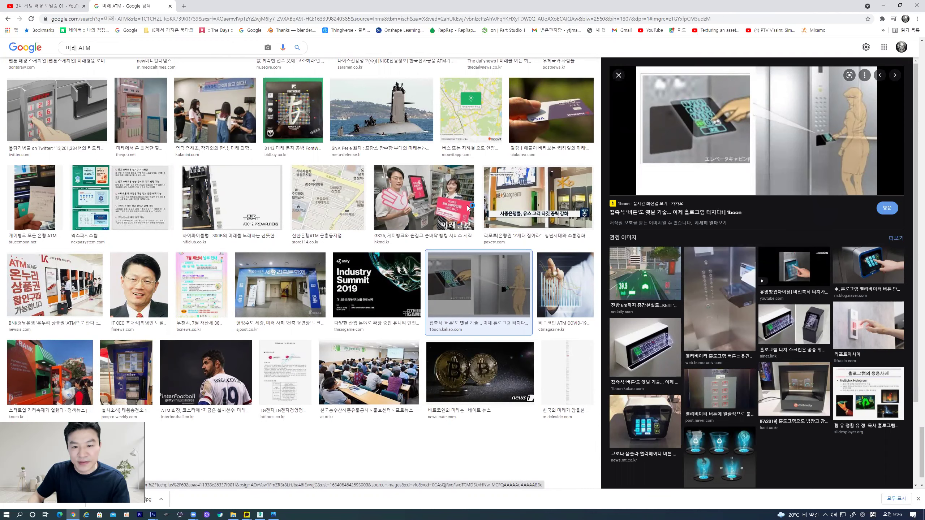
click(429, 368)
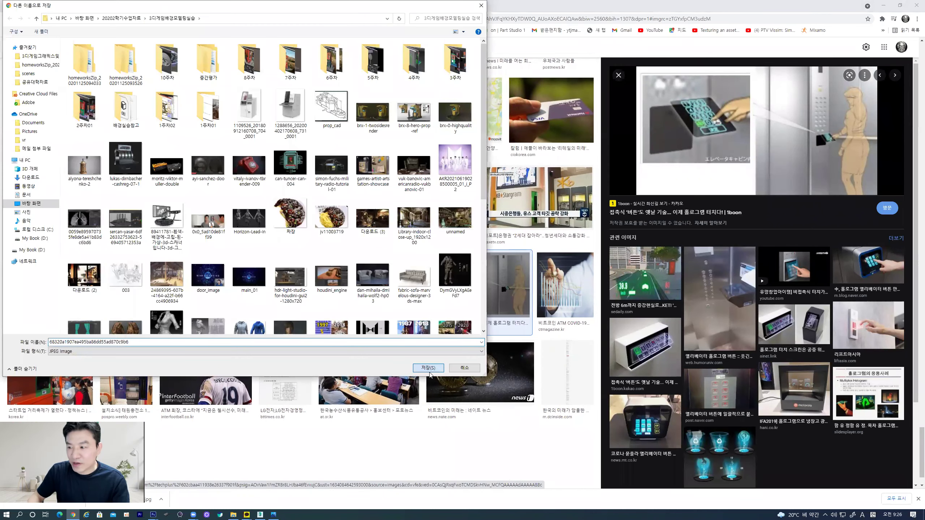
- Open the related white box-shaped hologram button panel and save its image as a JPEG in the same folder
click(652, 324)
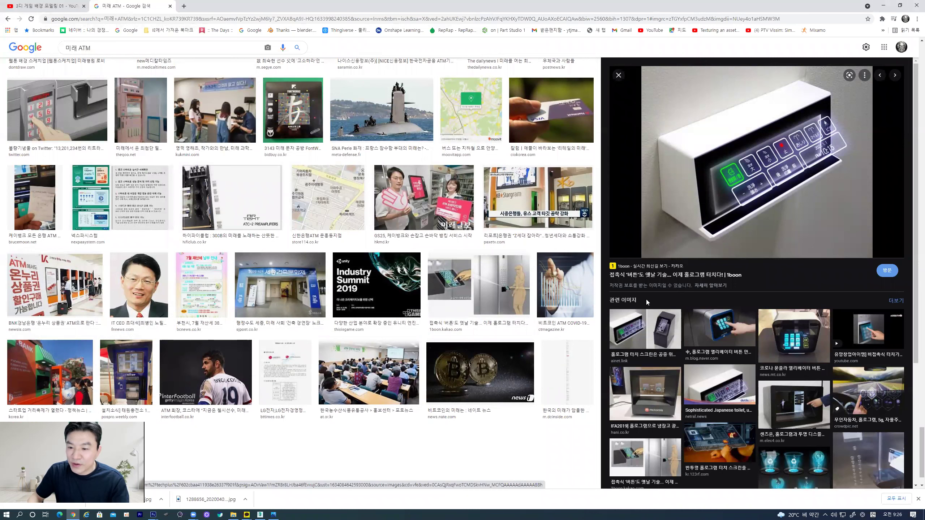
right_click(776, 187)
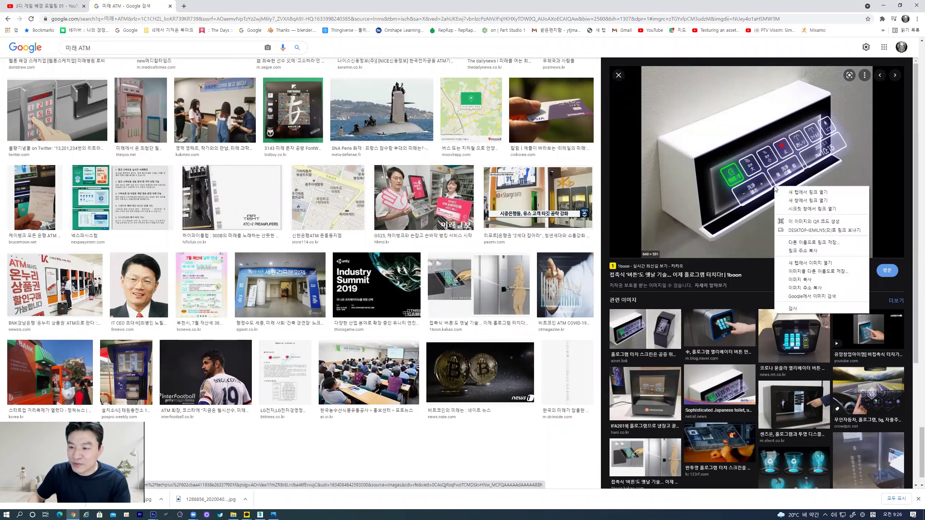
click(804, 272)
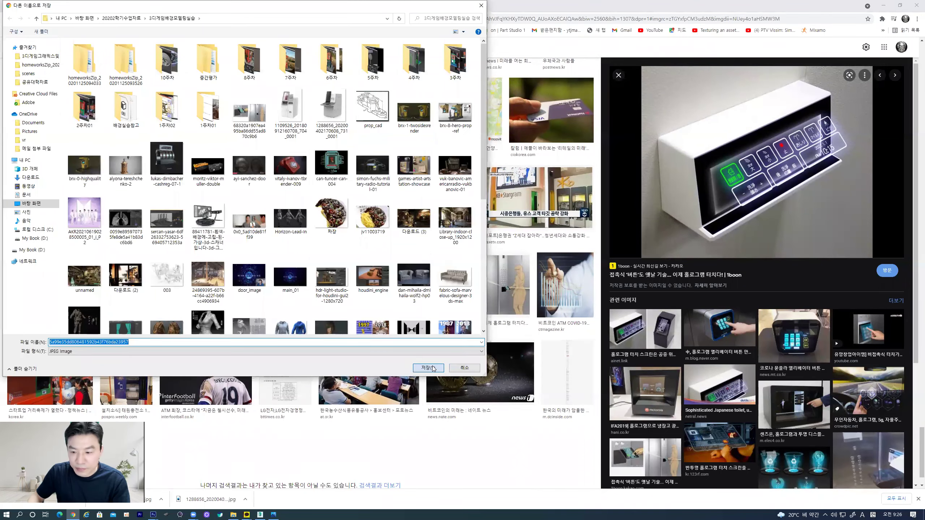
click(433, 368)
- Preview related hologram devices, from the Motorola display case and HoloCube to the personal display, tablet hologram and pyramid projector
click(645, 393)
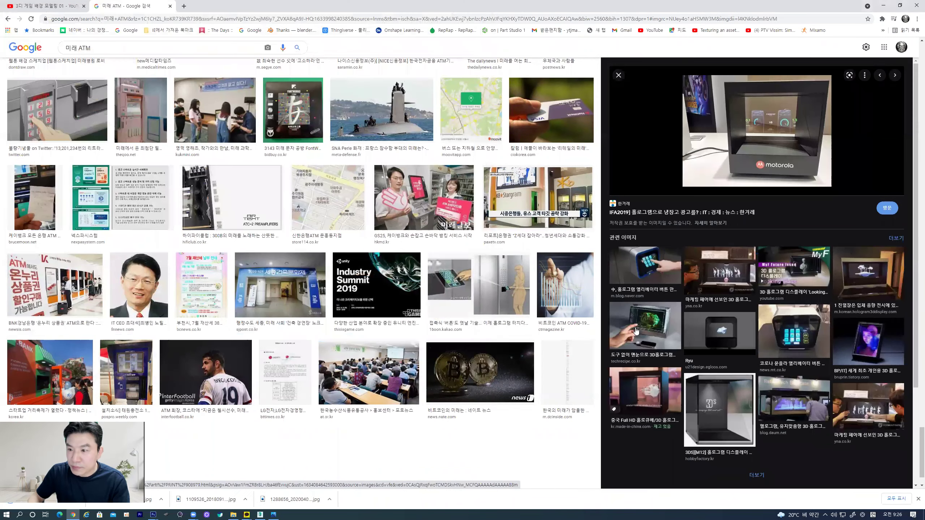
click(855, 283)
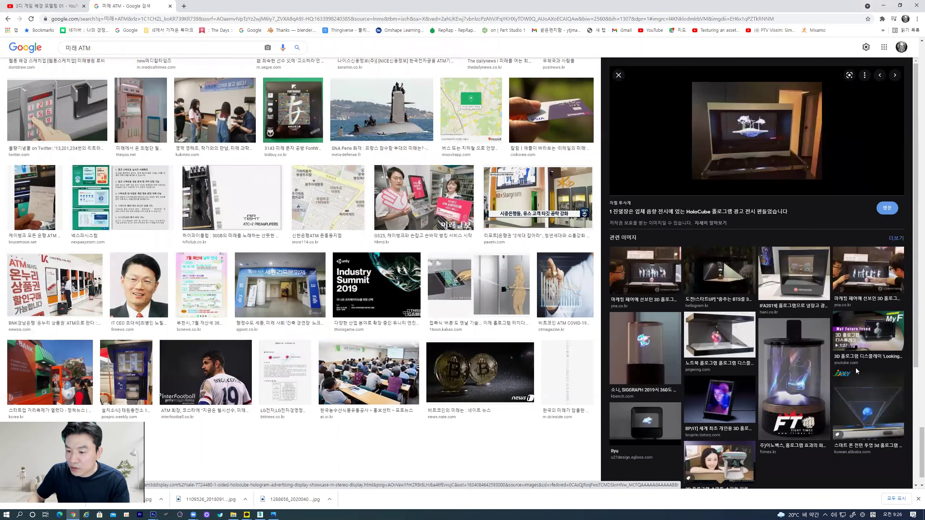
click(718, 397)
scroll(718, 397, down, 2)
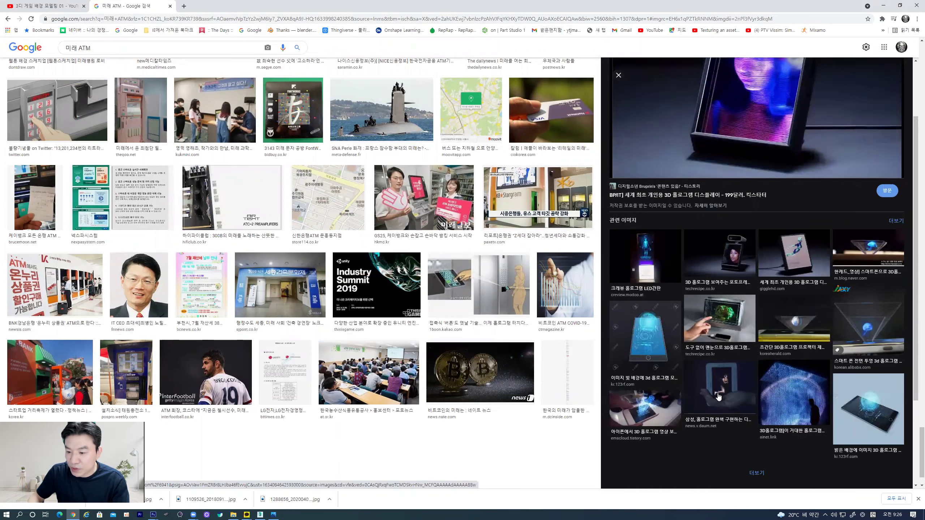
click(876, 383)
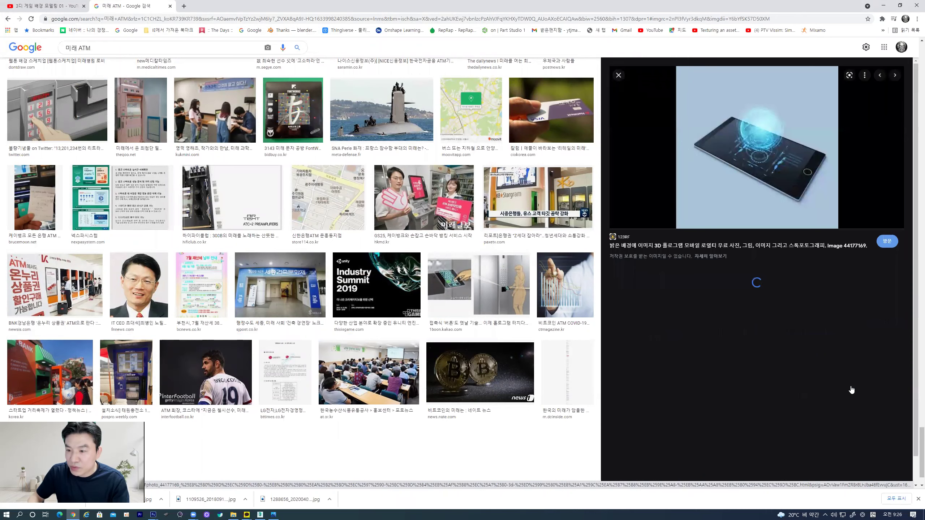
click(852, 309)
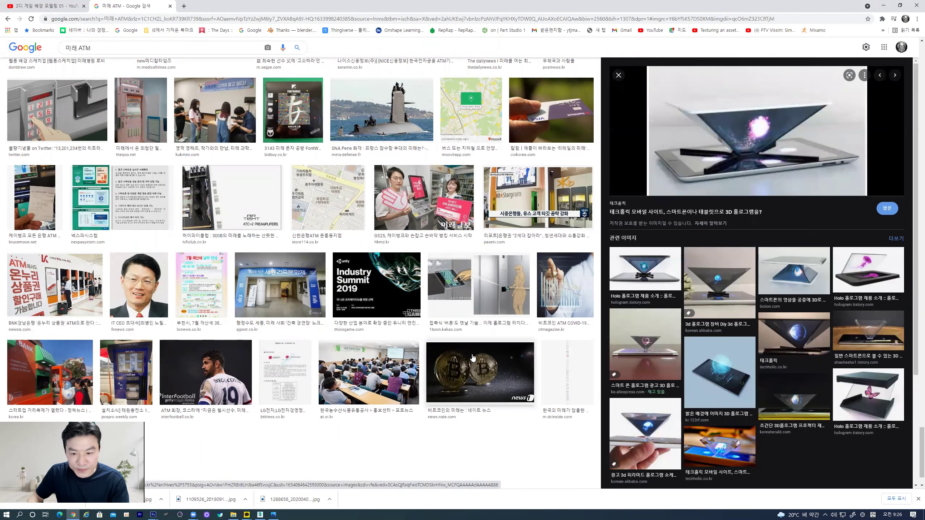
- Open the image of the two Bitcoin coins near the end of the results and save it as a reference
scroll(477, 350, down, 1)
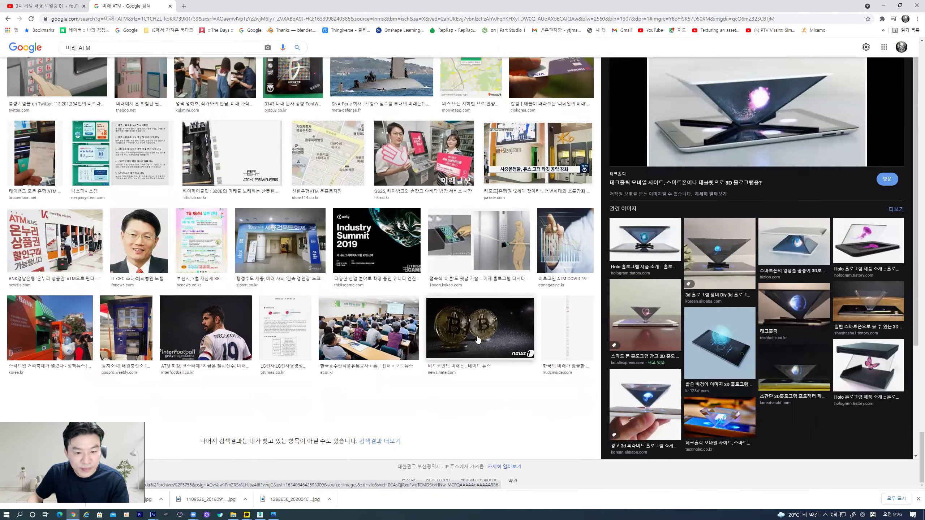
click(478, 339)
scroll(741, 115, up, 2)
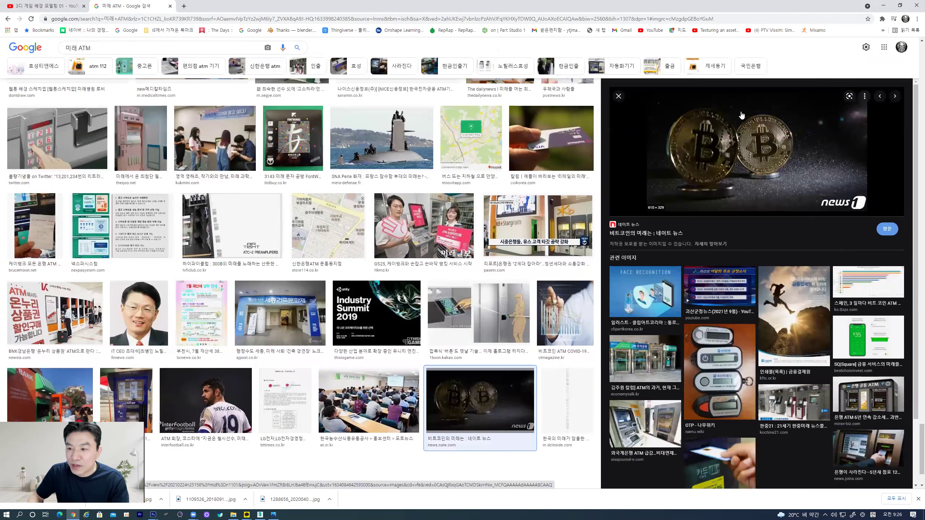
right_click(745, 157)
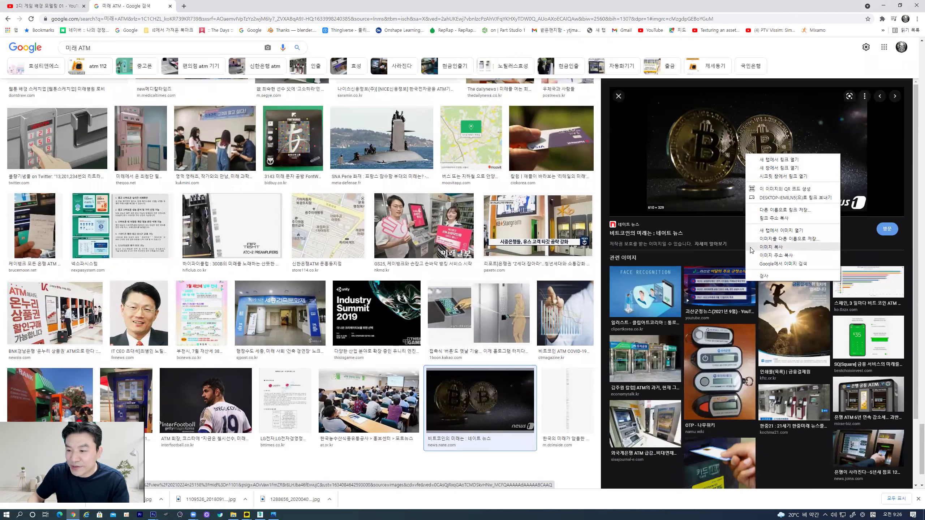
click(764, 240)
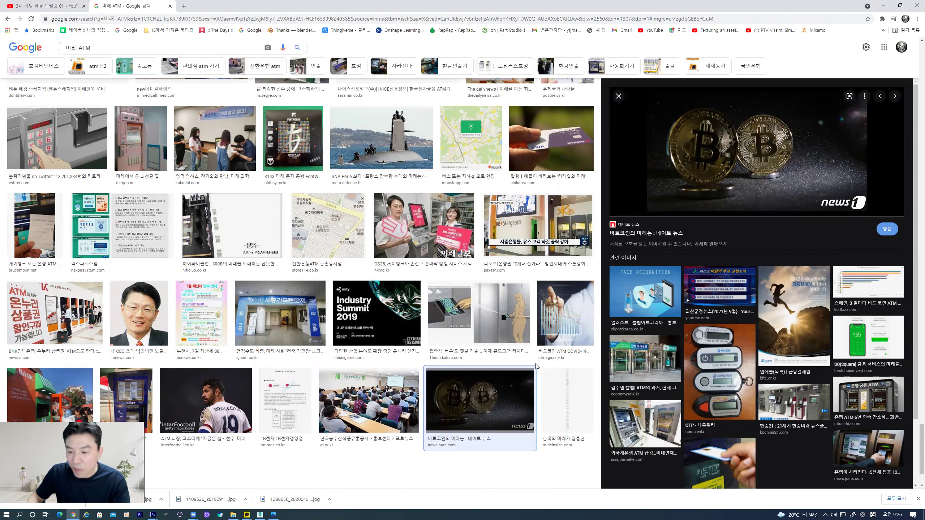
click(427, 368)
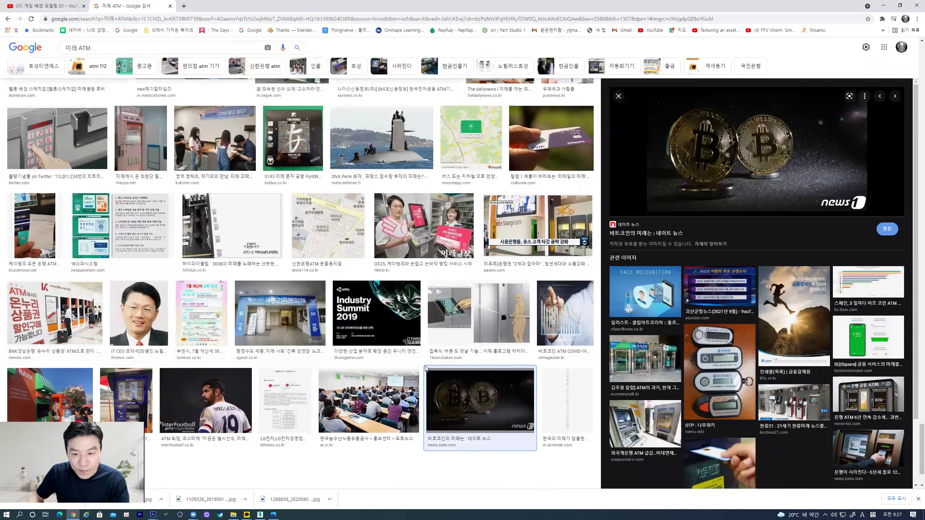
- Narrow the image search with the atm 112 suggestion and examine the filtered results for usable machine designs
scroll(257, 354, down, 2)
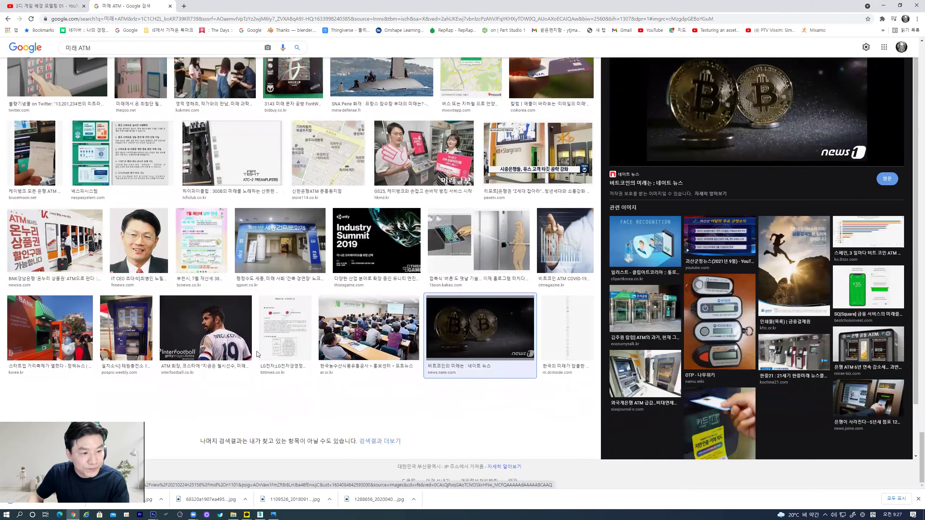
scroll(257, 350, up, 10)
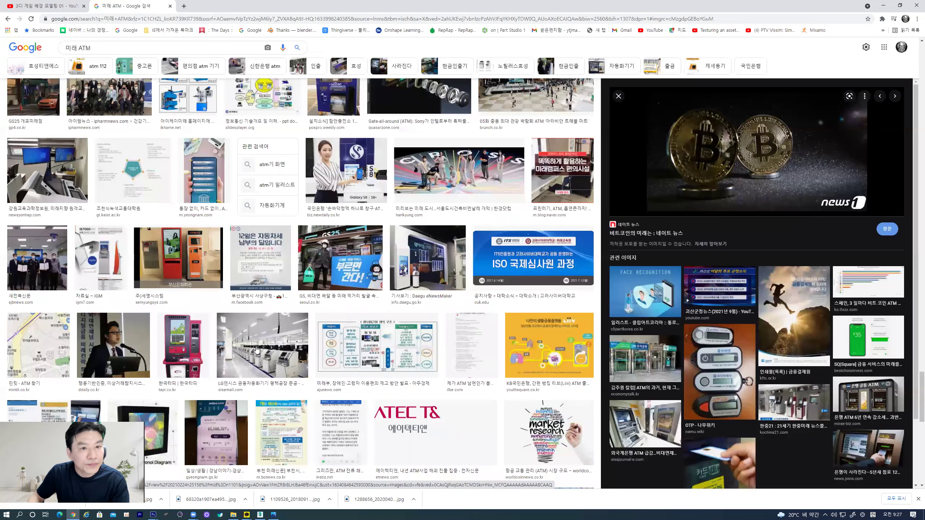
click(99, 70)
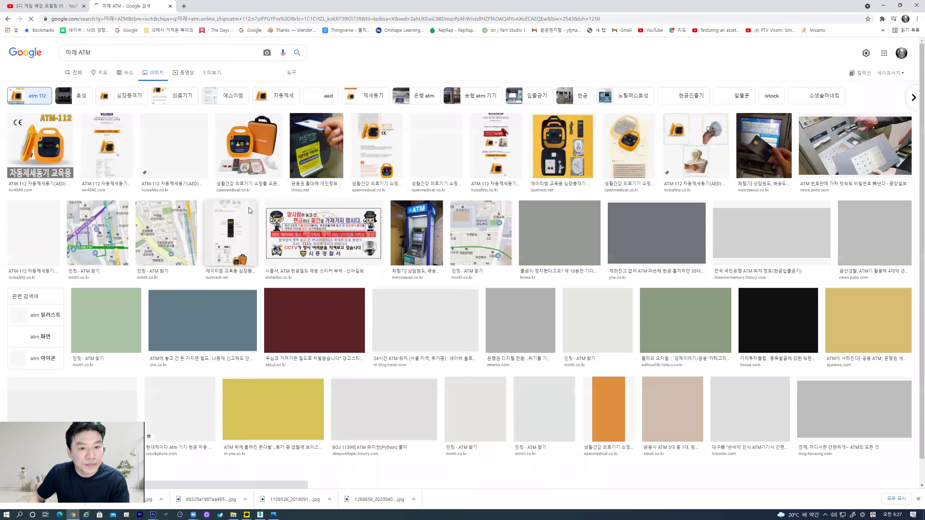
scroll(368, 318, down, 3)
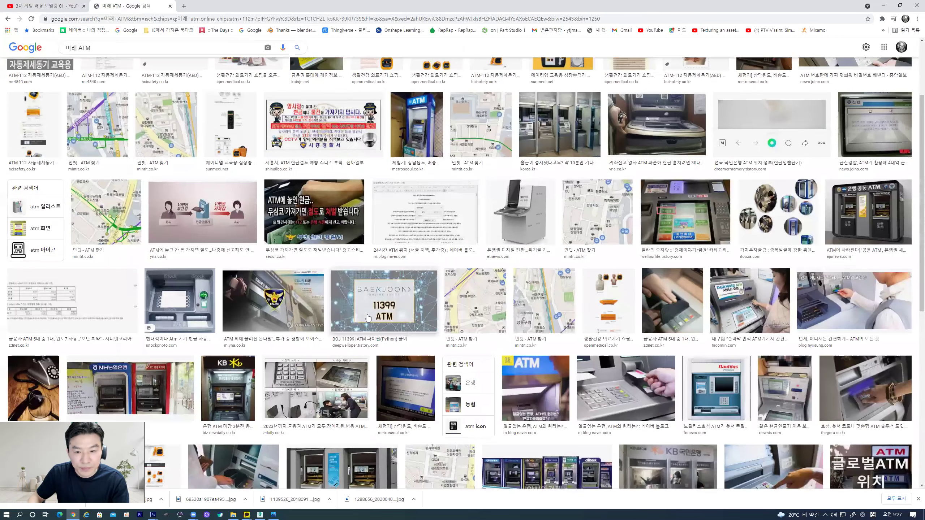
scroll(368, 318, down, 6)
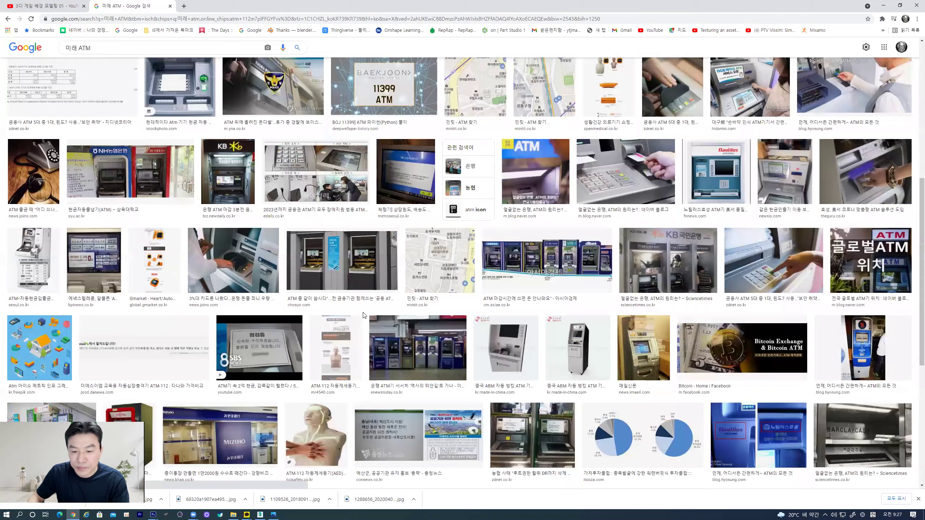
scroll(365, 315, down, 4)
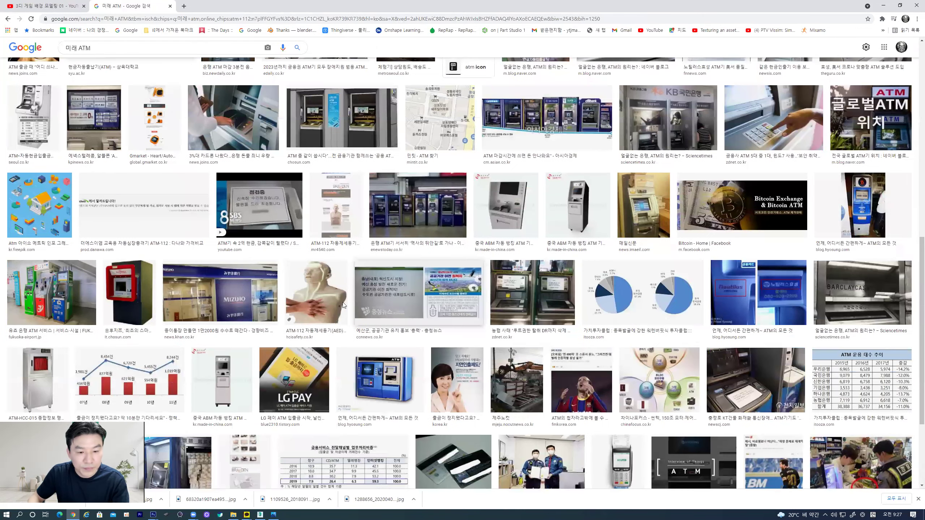
- Shorten the image search query to ATM and run the search
click(80, 47)
key(BackSpace)
key(BackSpace)
key(BackSpace)
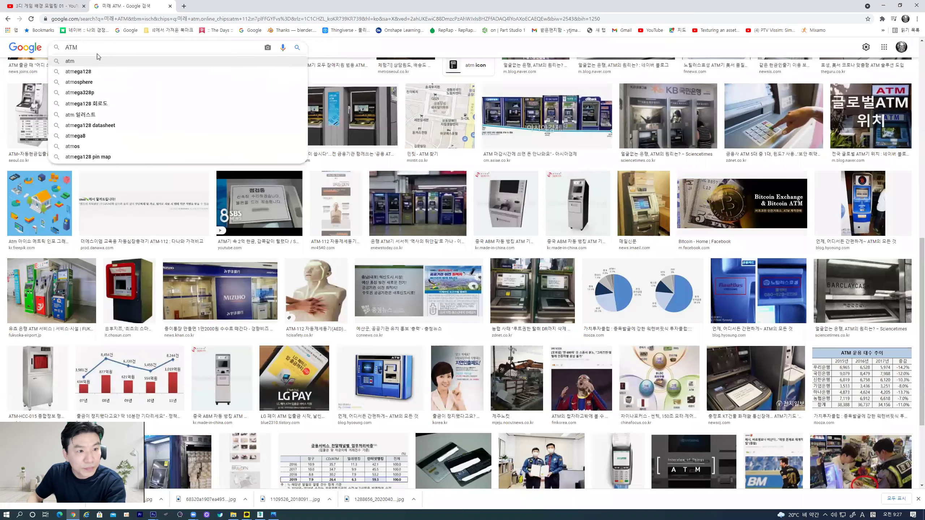
click(99, 48)
key(Return)
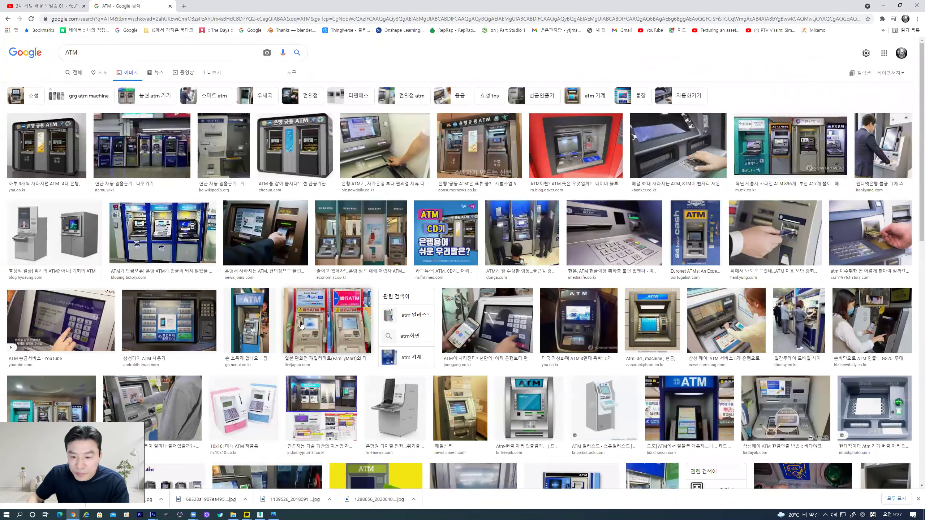
- Examine the ATM image search results for machine designs usable as references
scroll(297, 322, down, 4)
scroll(298, 324, down, 5)
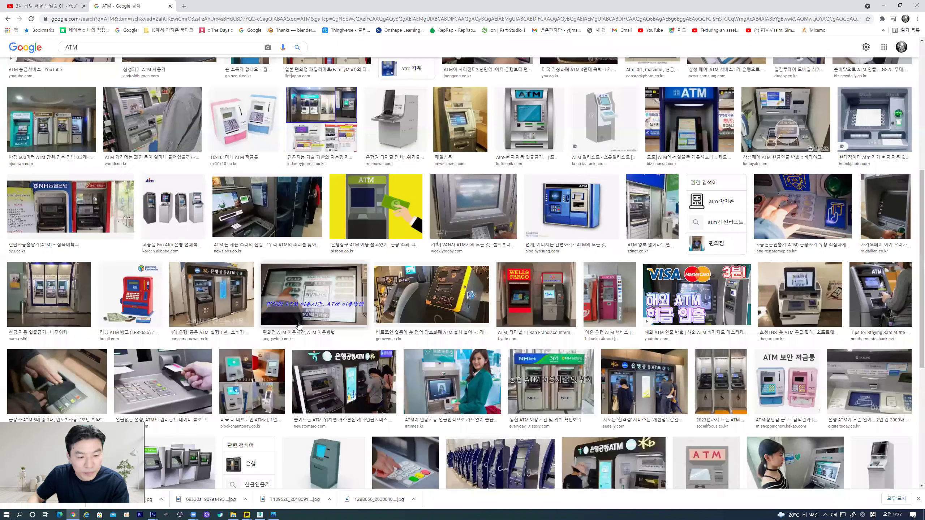
scroll(297, 329, down, 3)
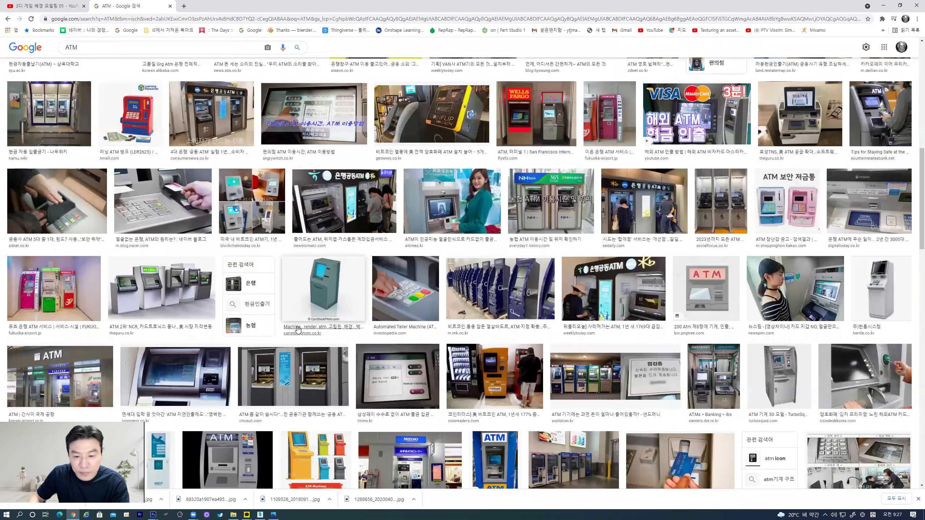
scroll(297, 329, down, 3)
scroll(298, 329, down, 3)
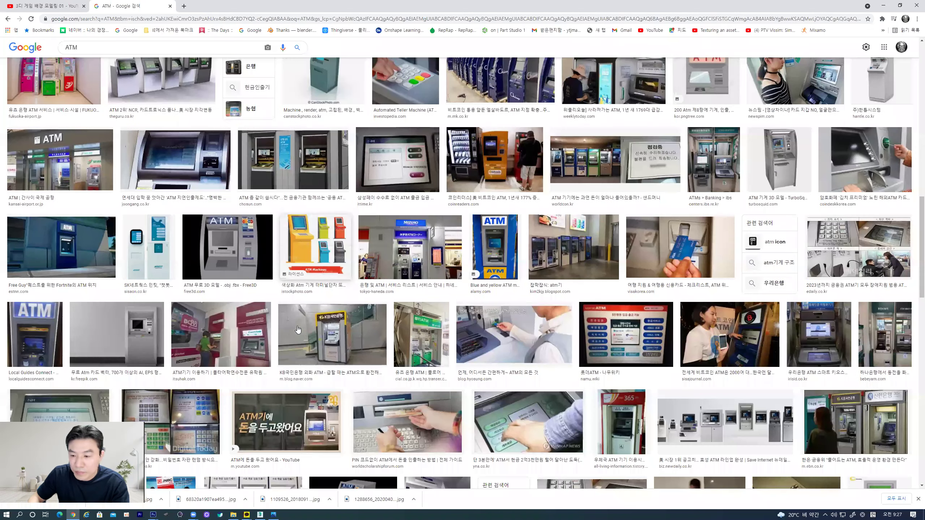
scroll(298, 330, down, 4)
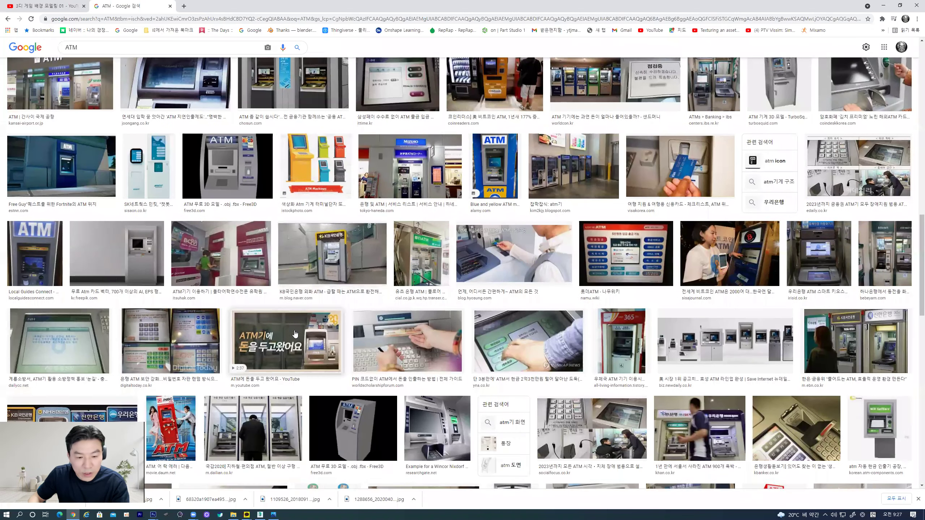
scroll(293, 324, down, 3)
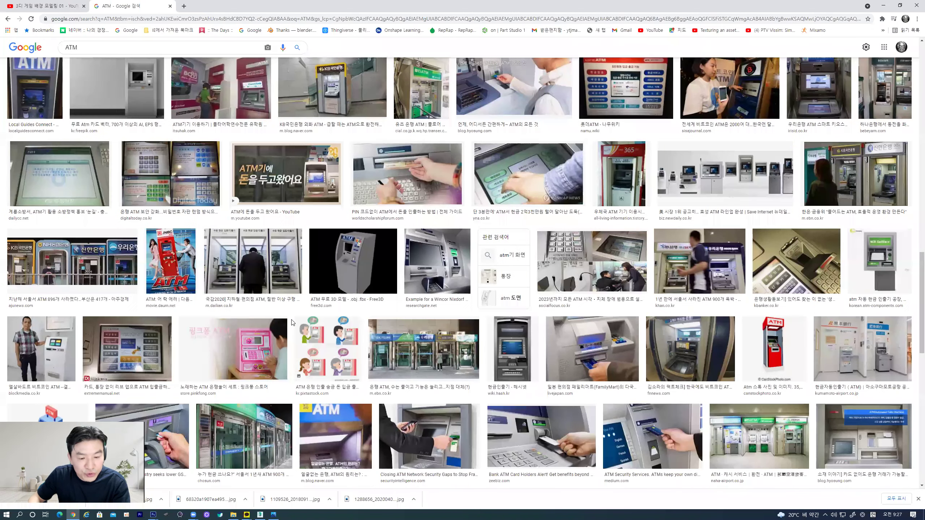
scroll(292, 322, down, 8)
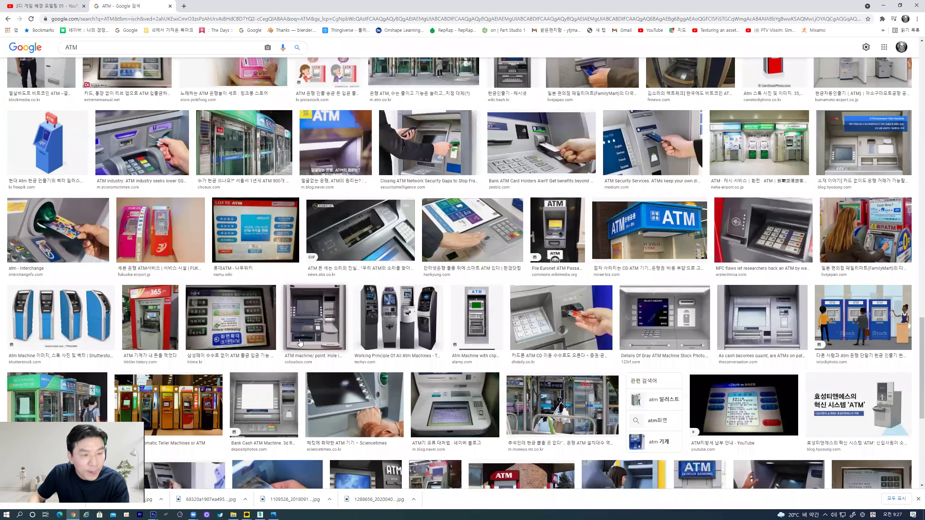
- Search Google for artstation in a new browser tab and open the ArtStation site from the results
click(184, 6)
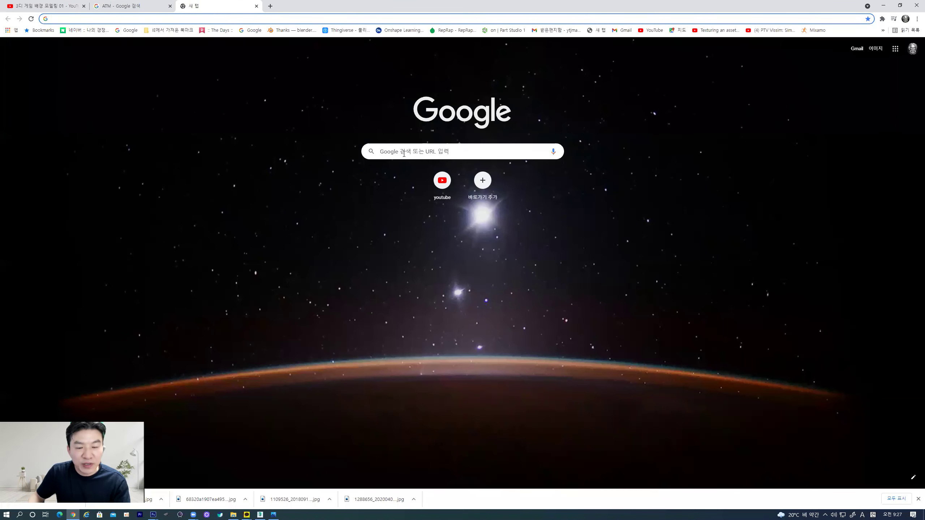
click(403, 154)
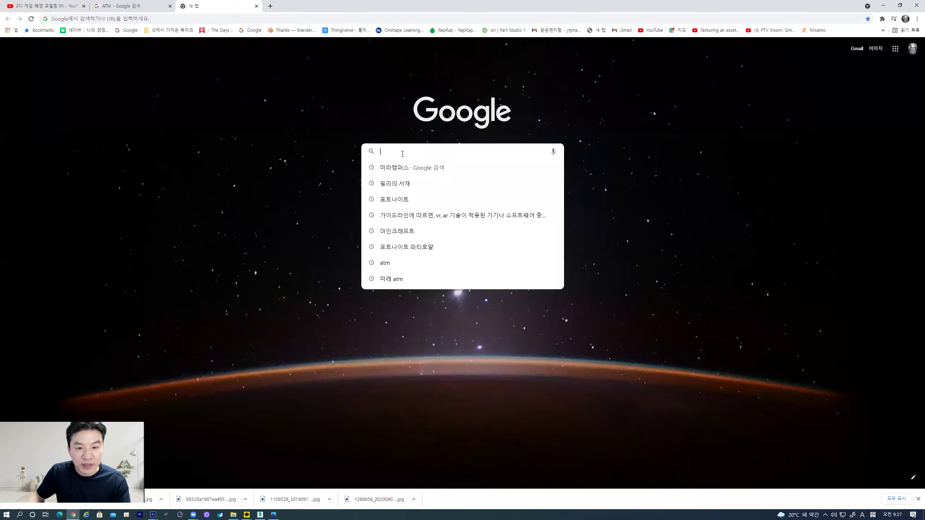
text(z)
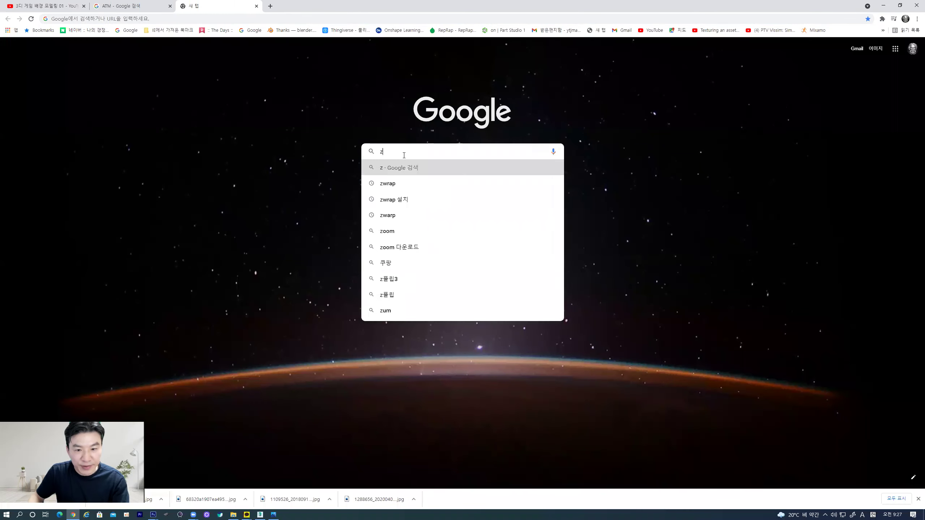
key(BackSpace)
text(a)
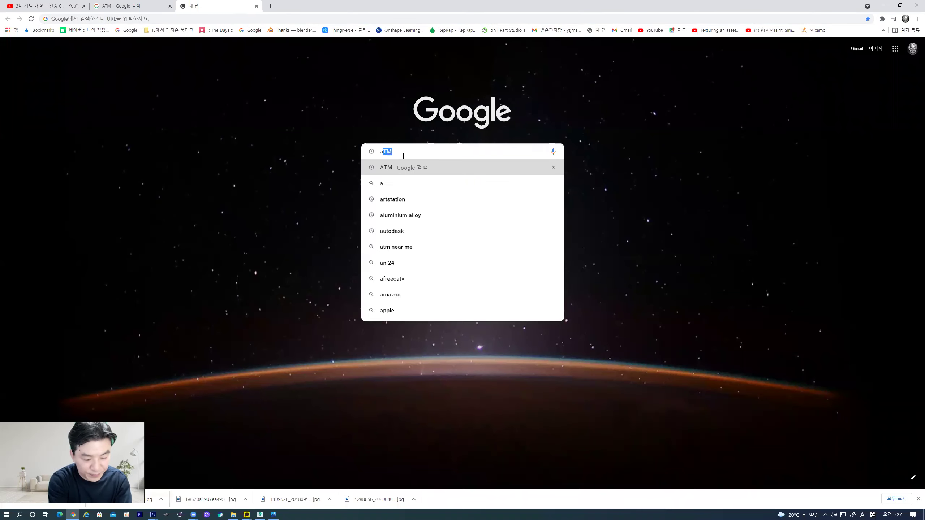
text(rt)
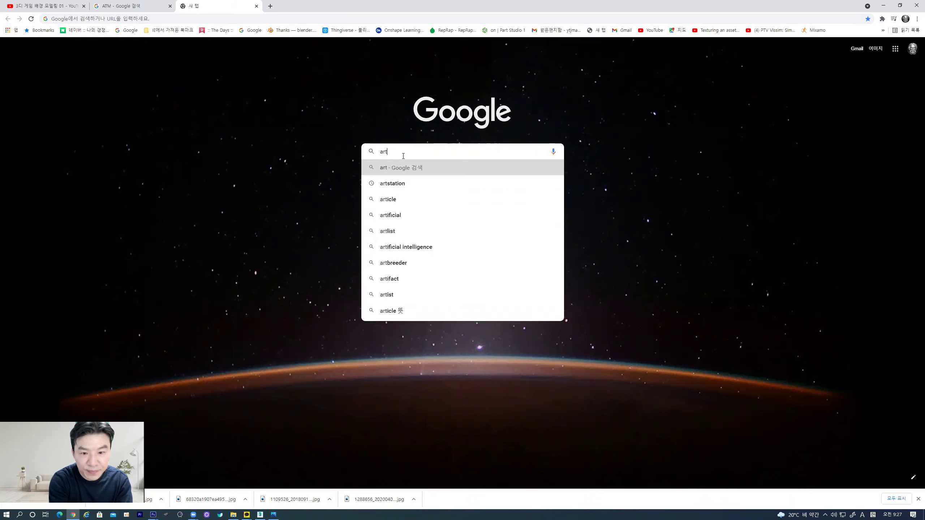
key(Down)
key(Return)
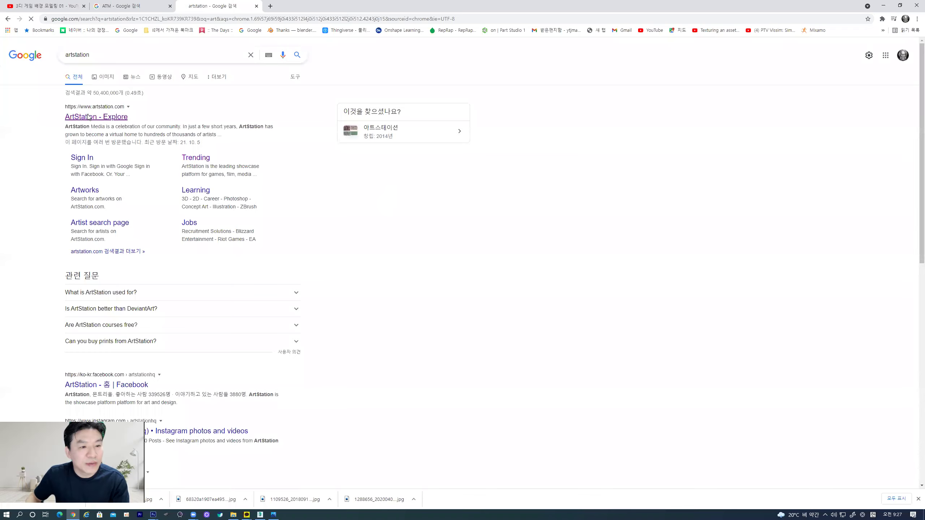
click(89, 117)
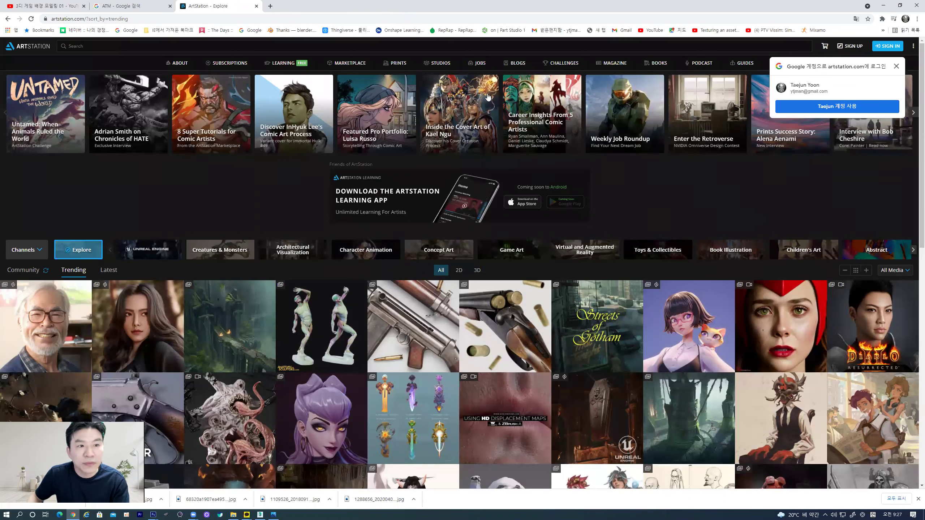
- Search ArtStation for atm and look over the first artwork results
click(92, 44)
text(a)
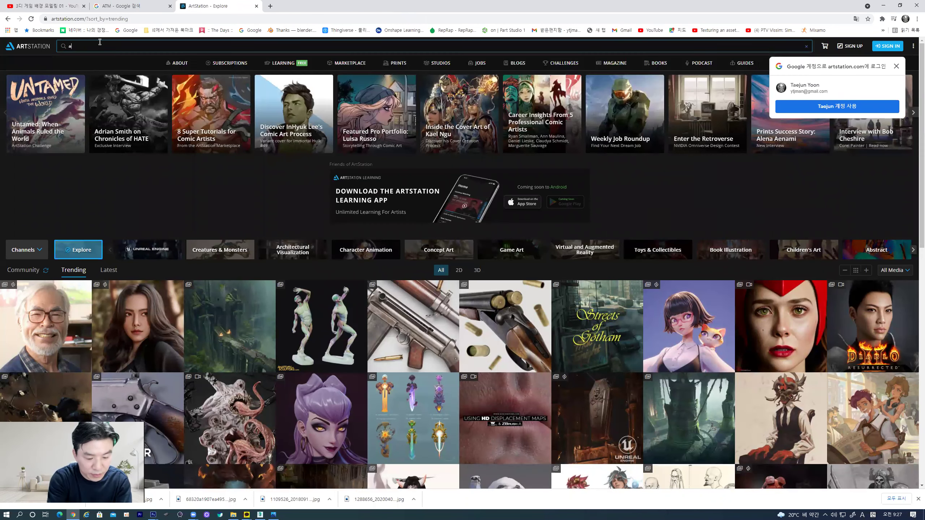
text(tm)
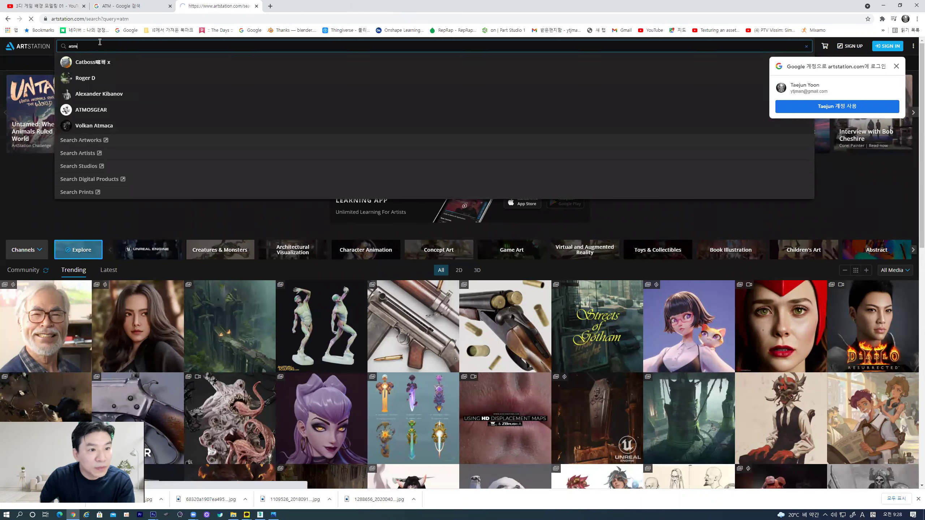
key(Return)
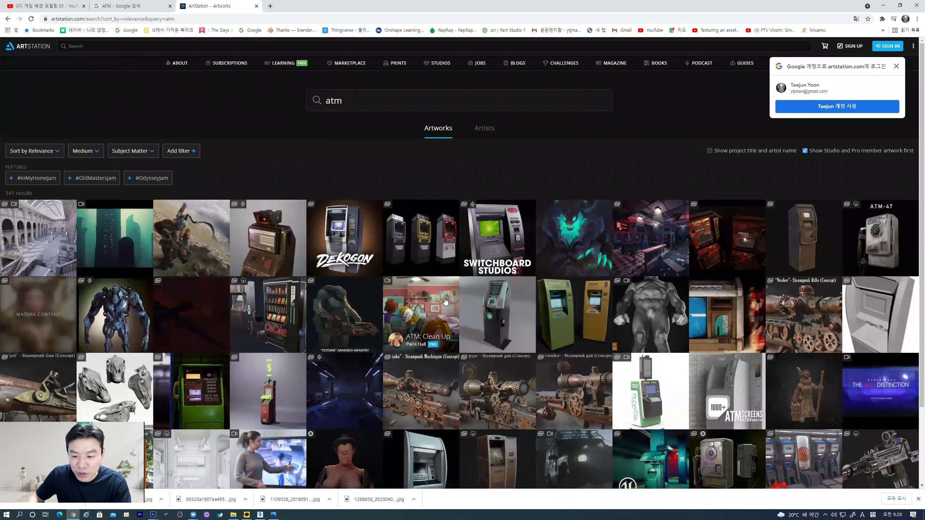
scroll(448, 302, down, 2)
scroll(448, 314, up, 2)
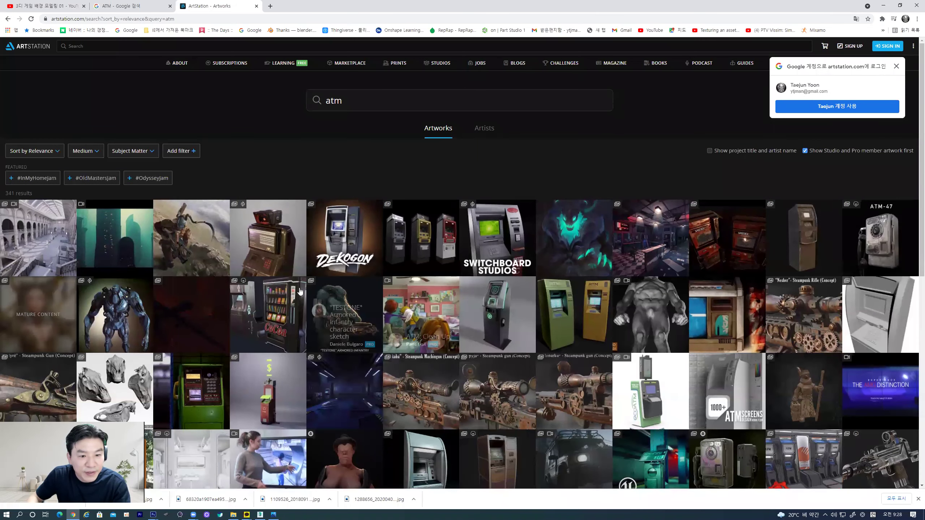